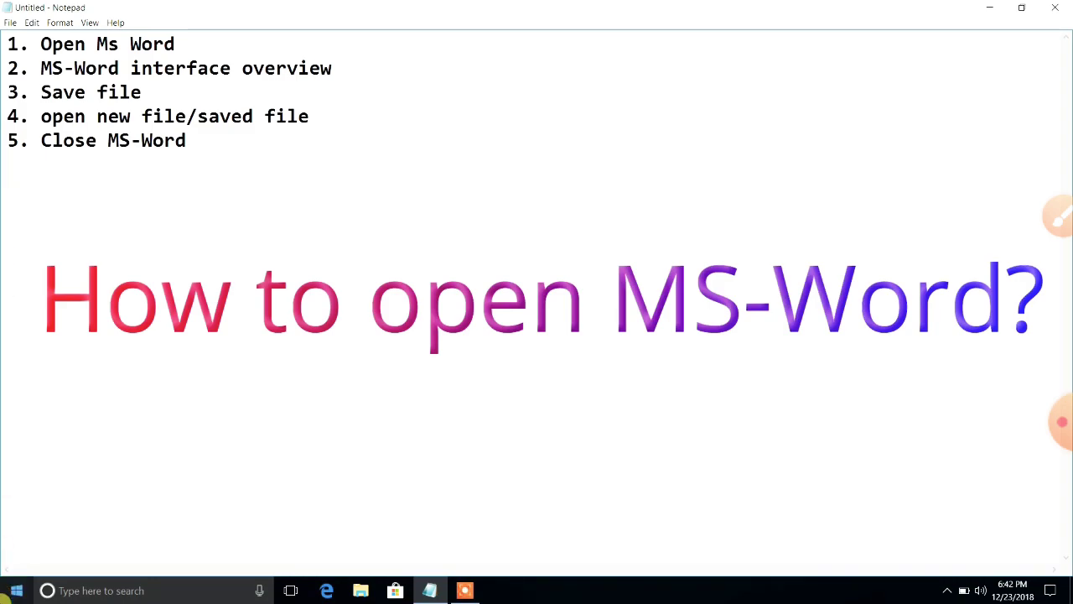
# - Launch Word 2013 from the Microsoft Office 2013 group in the list of installed programs
pyautogui.click(10, 590)
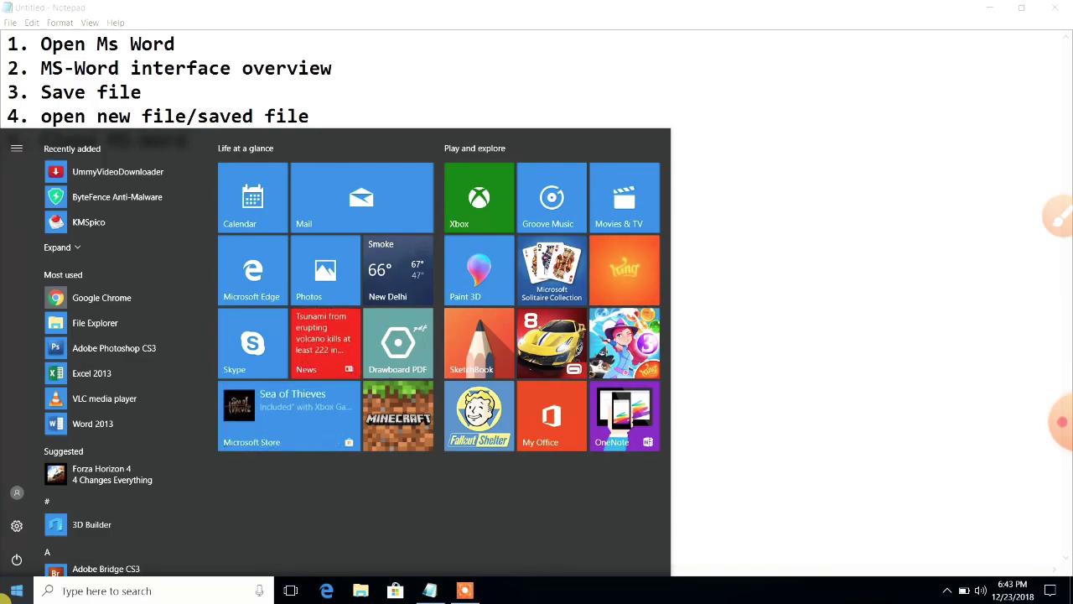
pyautogui.moveTo(211, 175)
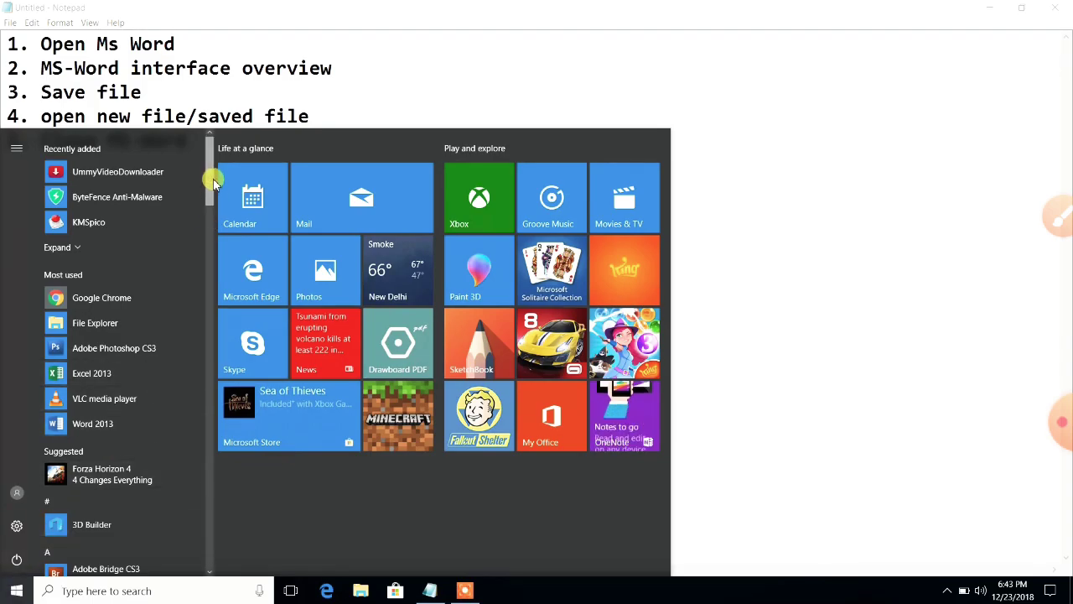
pyautogui.moveTo(212, 175); pyautogui.dragTo(221, 392)
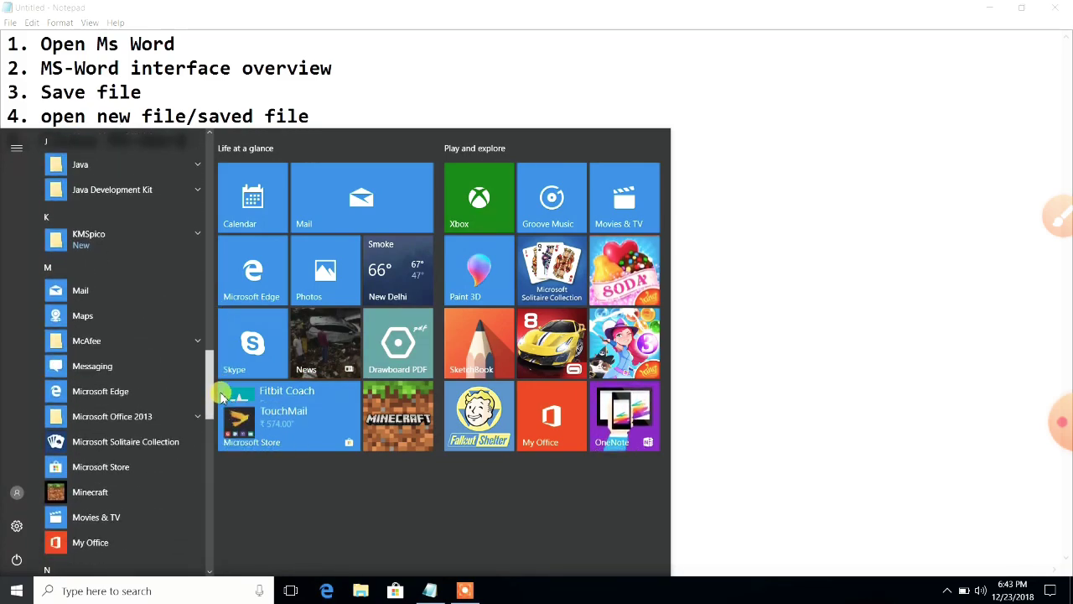
pyautogui.click(152, 417)
pyautogui.moveTo(211, 360); pyautogui.dragTo(215, 406)
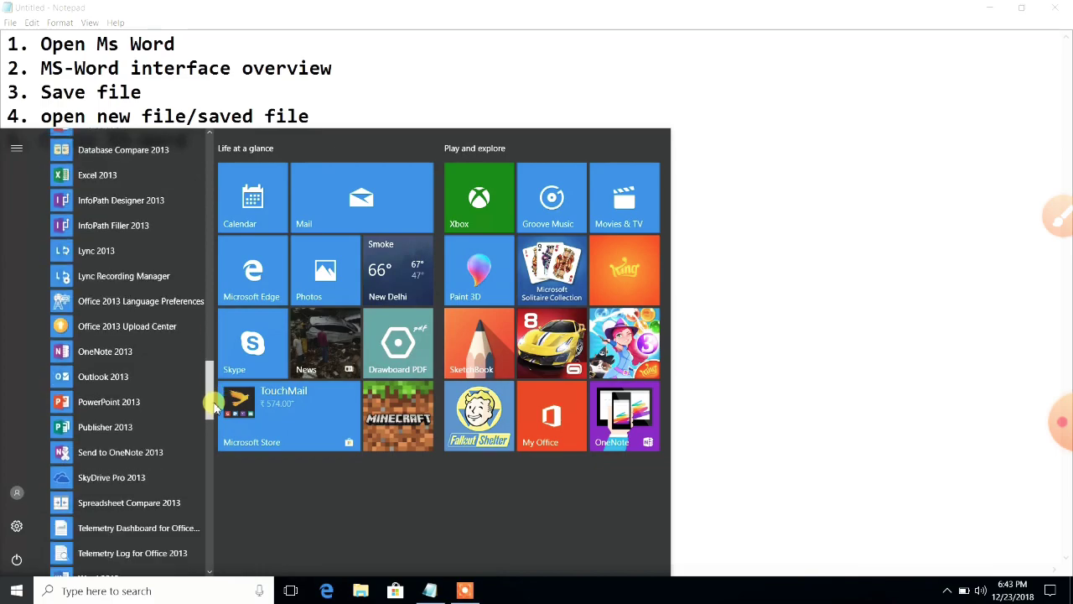
pyautogui.scroll(-1, 215, 405)
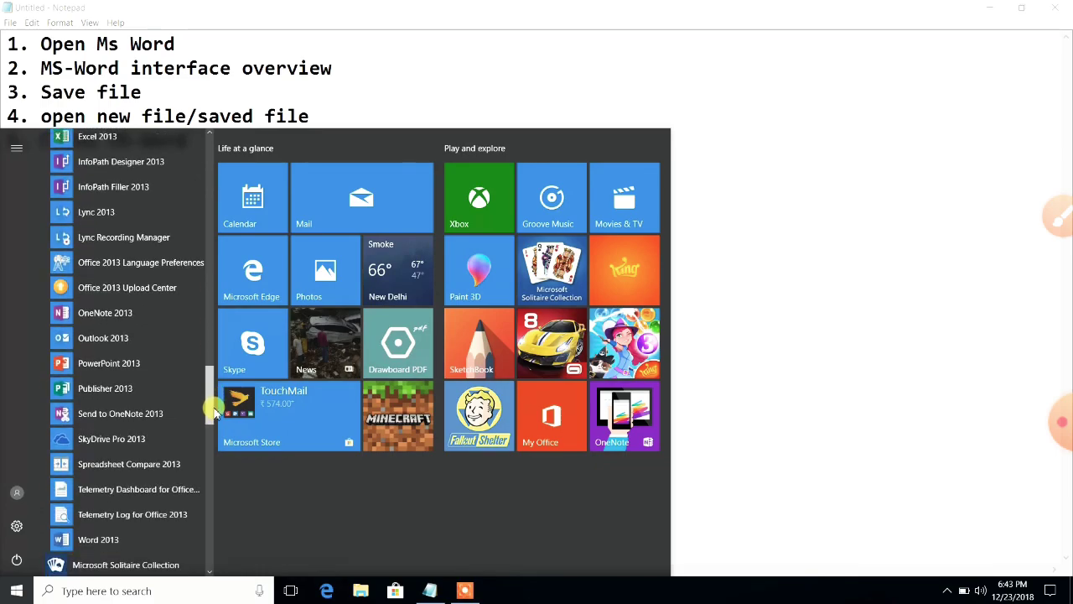
pyautogui.scroll(-3, 212, 410)
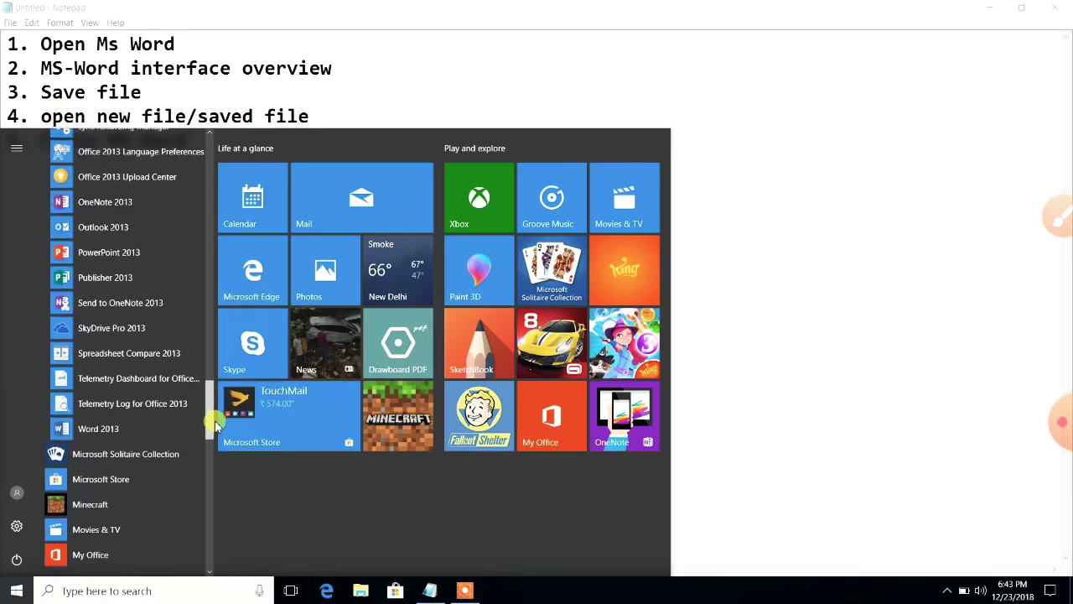
pyautogui.click(109, 416)
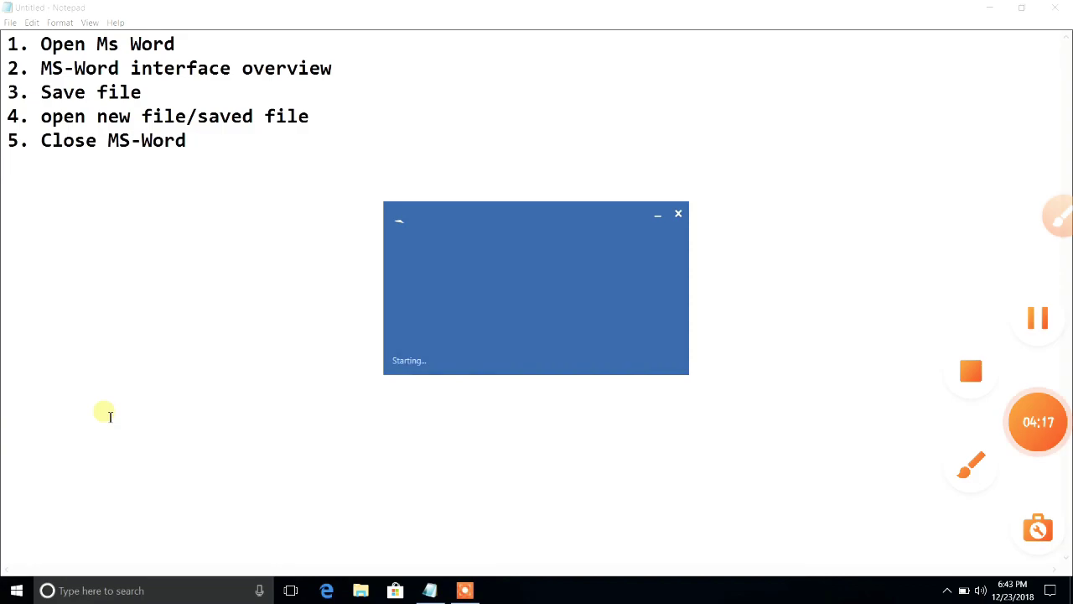
pyautogui.press('super')
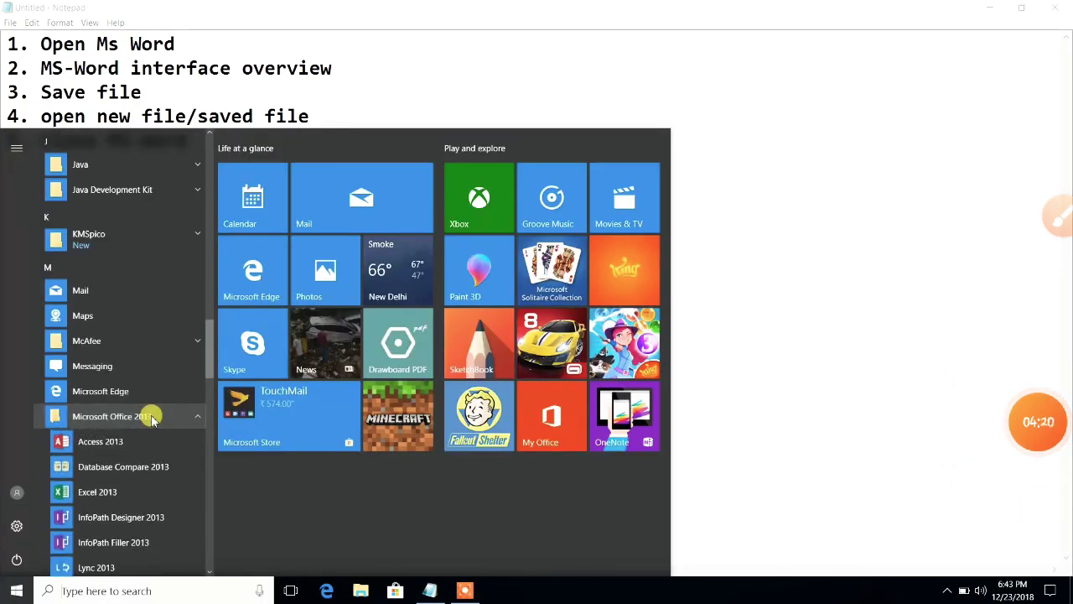
pyautogui.moveTo(210, 358); pyautogui.dragTo(214, 426)
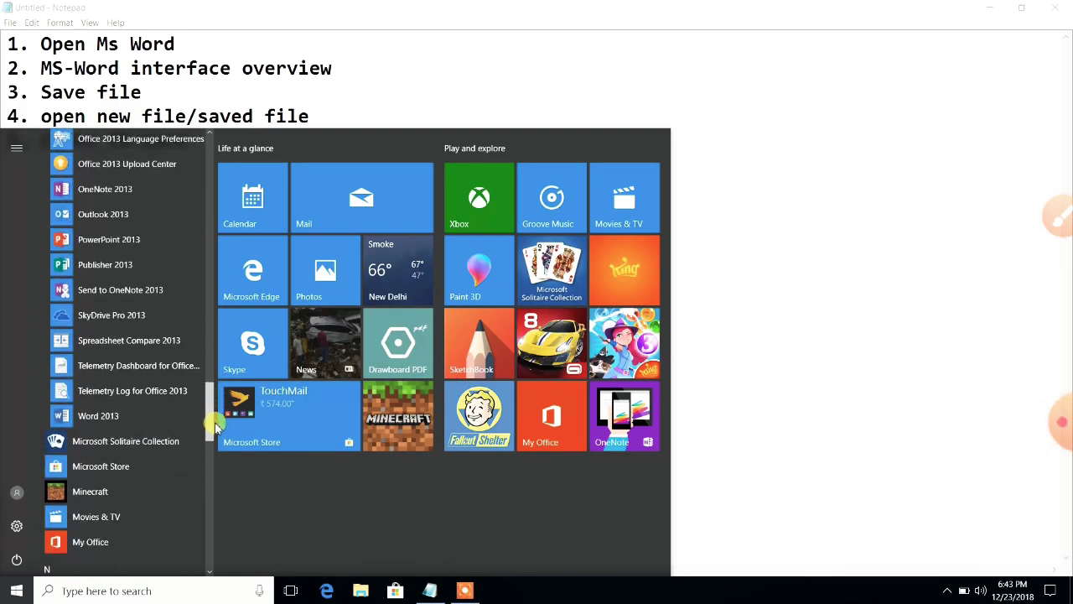
pyautogui.click(109, 417)
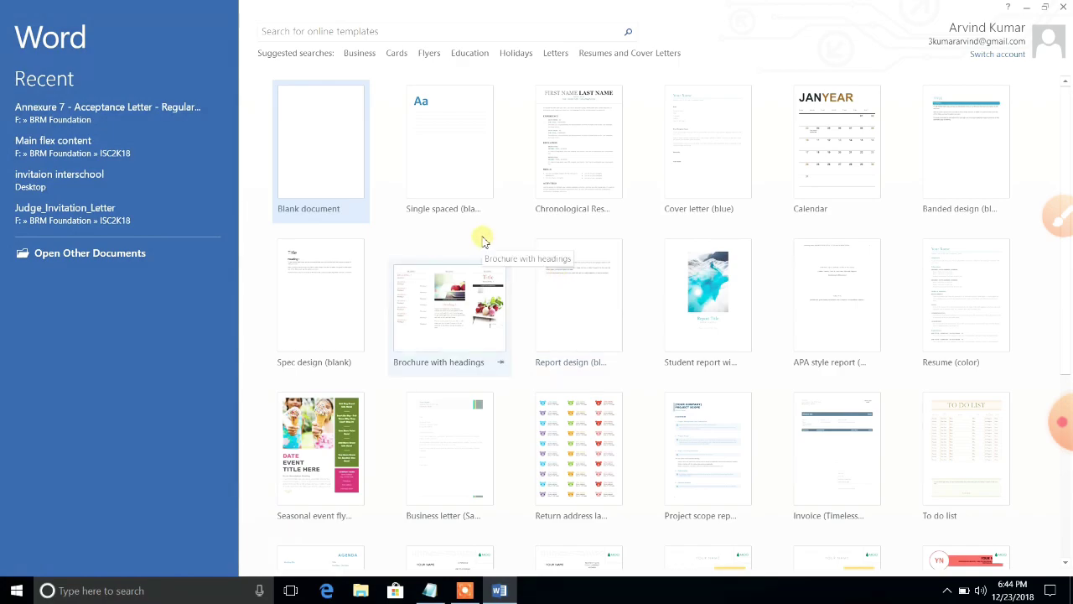
# - Create a blank document from the Word start screen and close Word
pyautogui.click(307, 157)
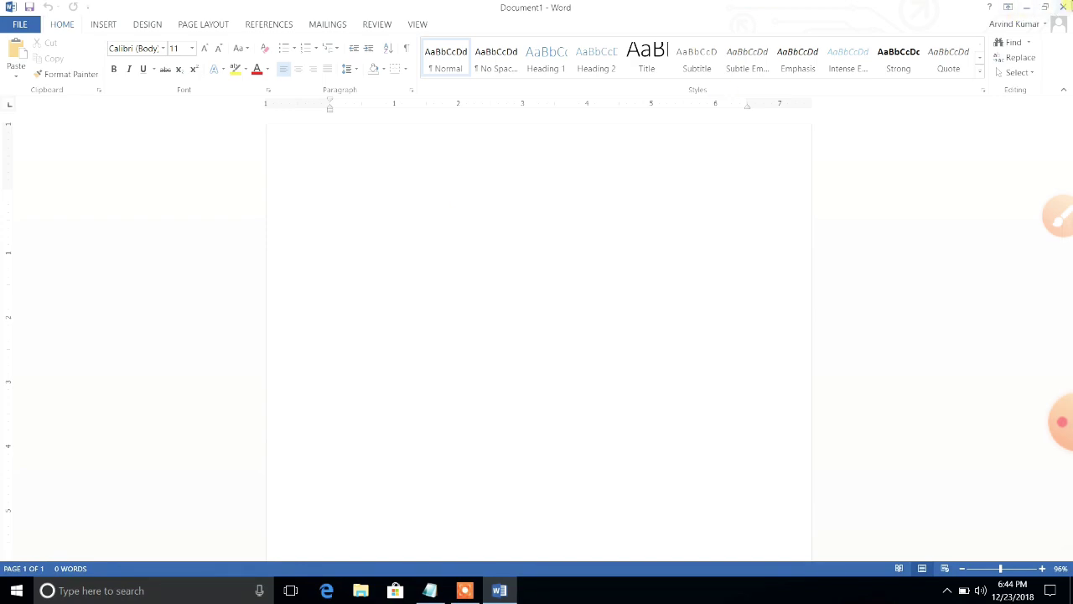
pyautogui.click(1063, 7)
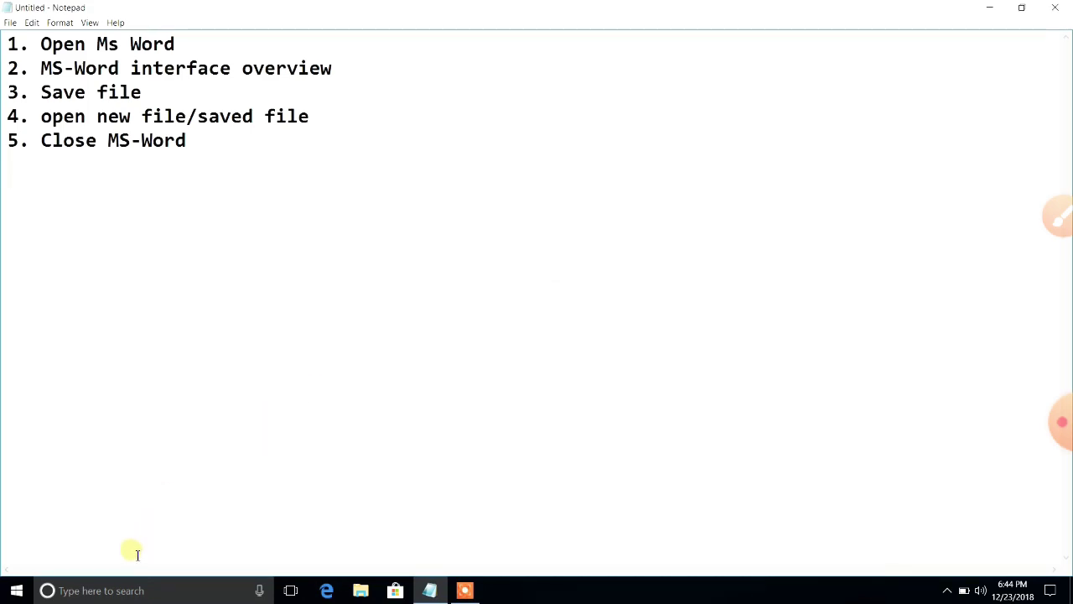
# - Search Windows for "word", launch Word 2013 from the results and create a blank document
pyautogui.click(109, 591)
pyautogui.write('word')
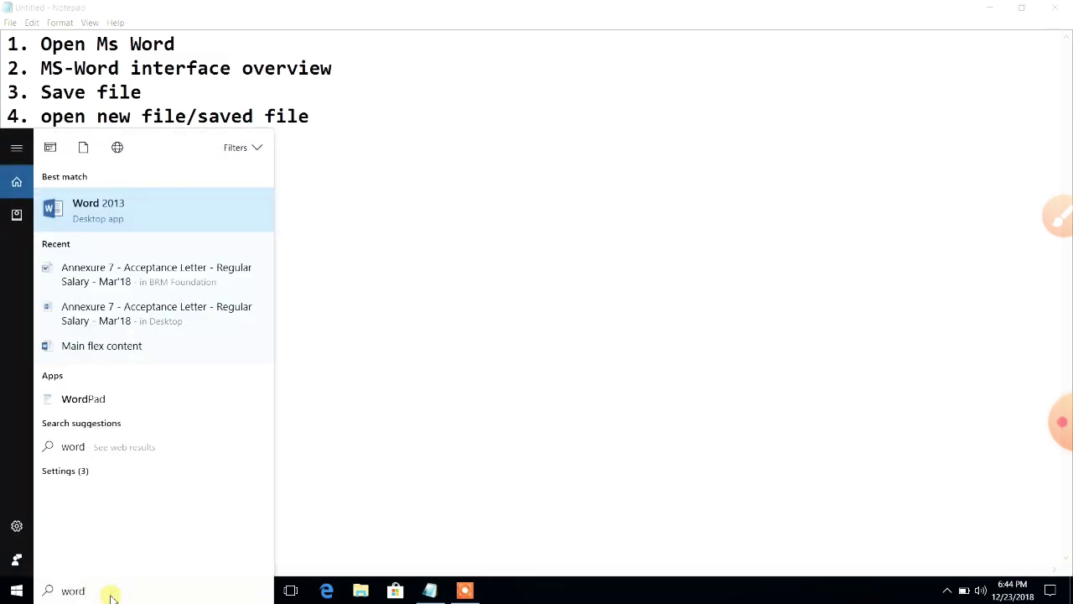
pyautogui.moveTo(58, 594); pyautogui.dragTo(87, 591)
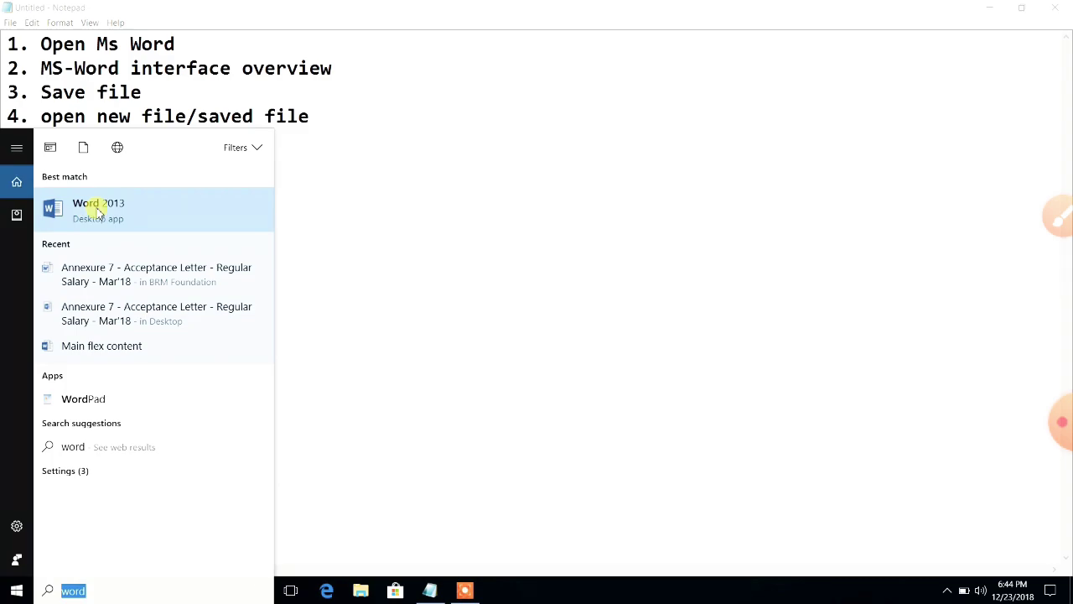
pyautogui.click(98, 210)
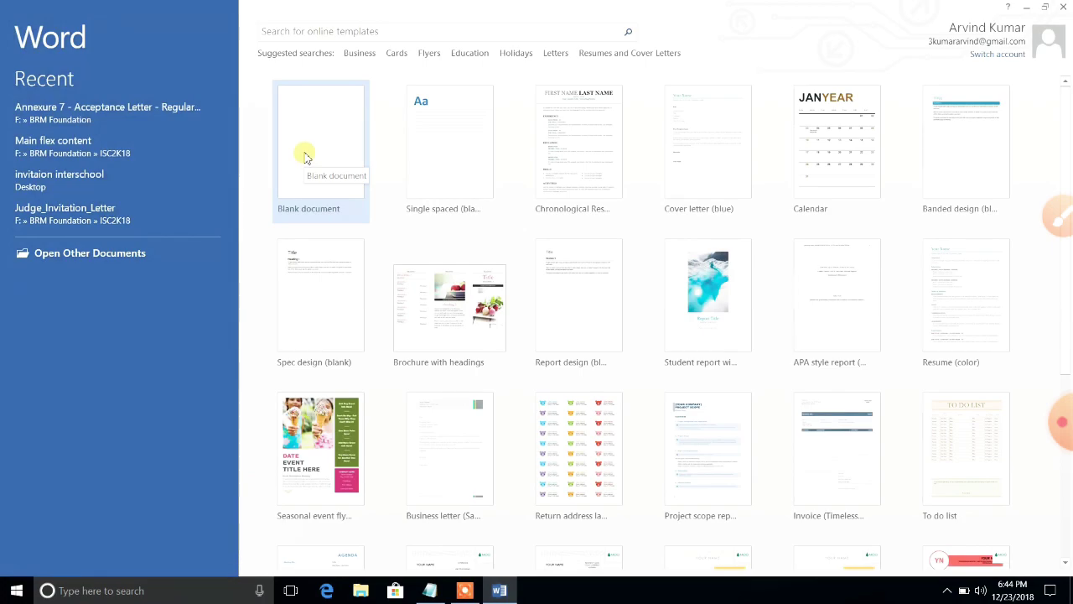
pyautogui.click(307, 138)
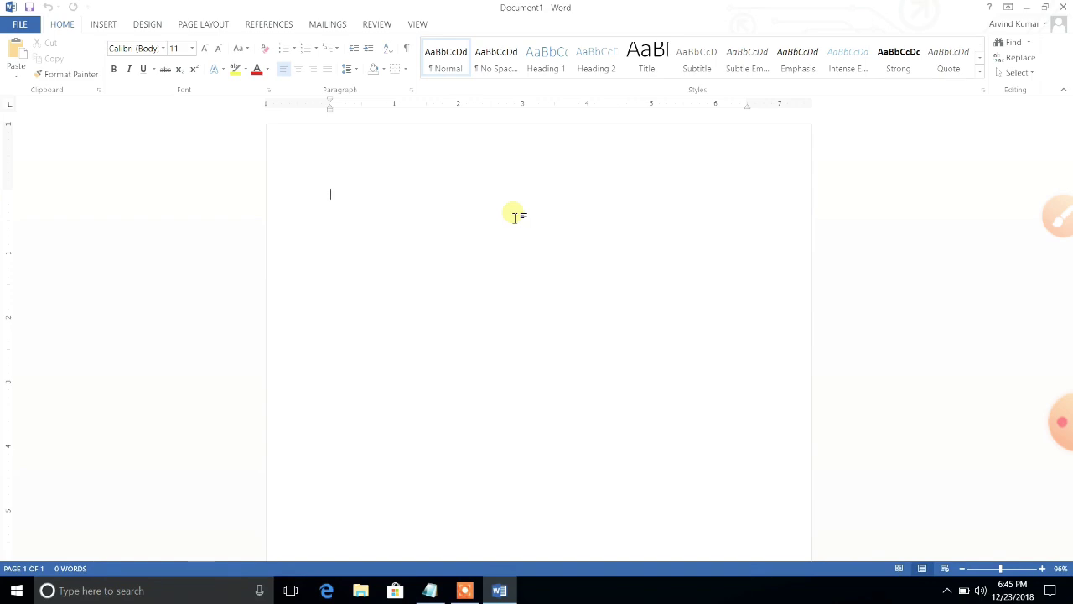
# - Switch to the Notepad topic list, highlight "MS-Word interface overview" and return to Word
pyautogui.hotkey('alt', 'Tab')
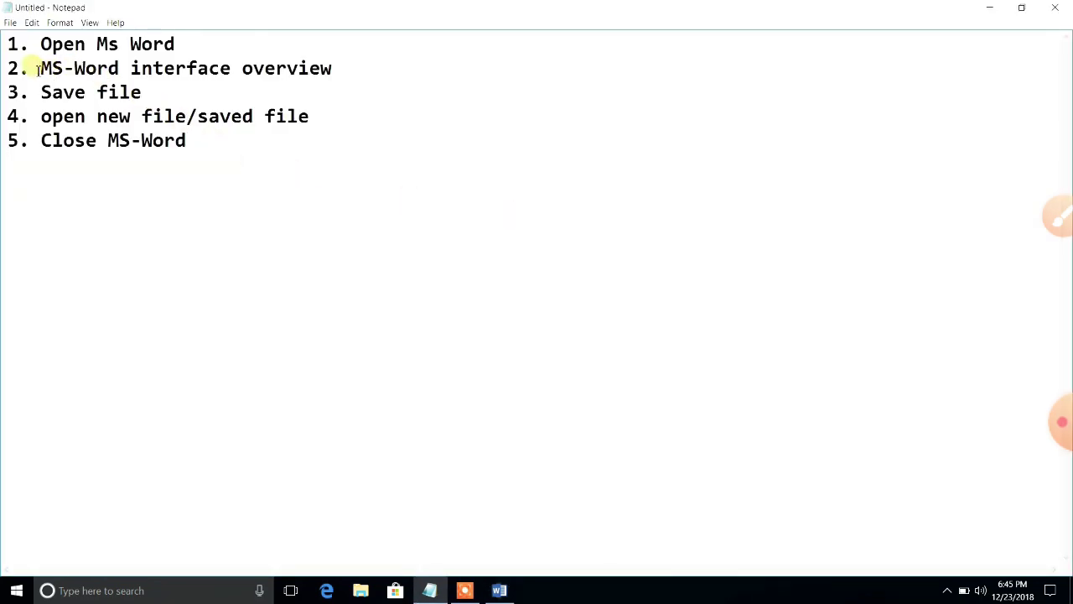
pyautogui.moveTo(39, 68); pyautogui.dragTo(340, 80)
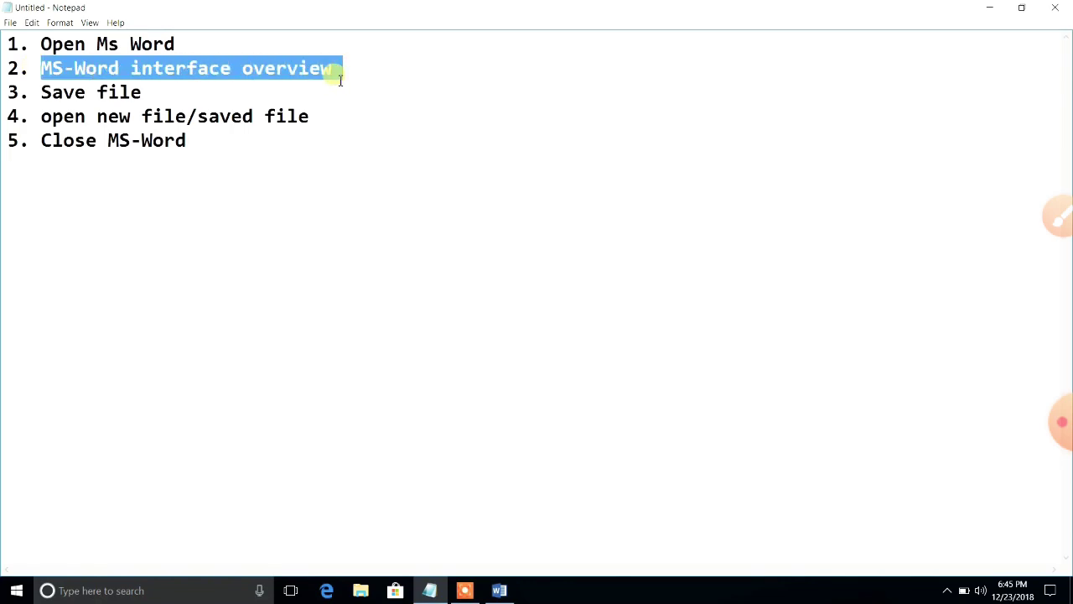
pyautogui.hotkey('alt', 'Tab')
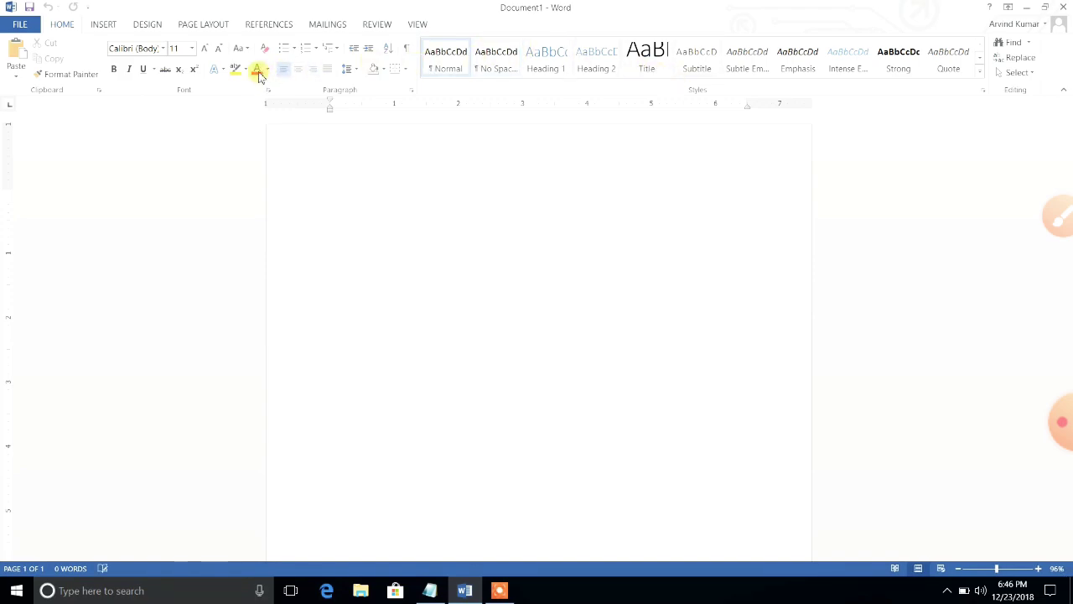
# - Examine the Insert, Design, Page Layout and References commands, and return to the Home commands
pyautogui.click(102, 26)
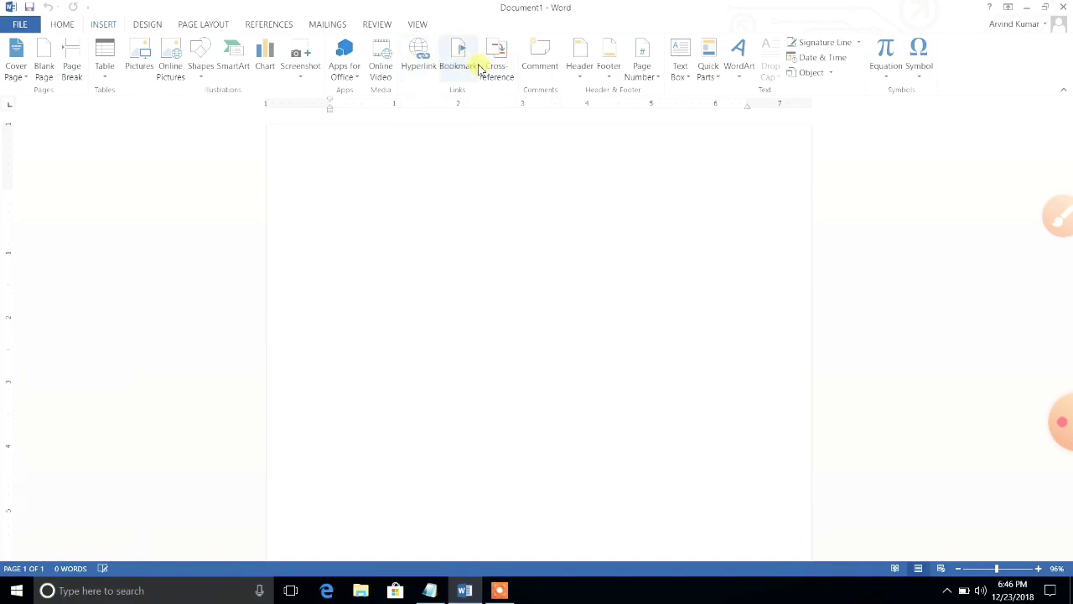
pyautogui.click(152, 25)
pyautogui.click(195, 25)
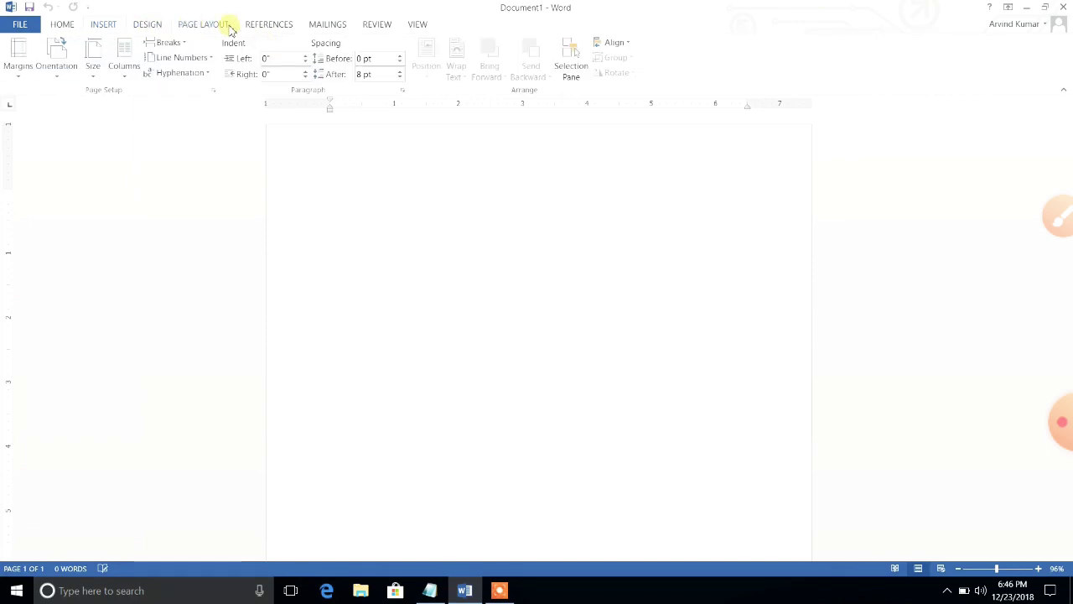
pyautogui.click(277, 26)
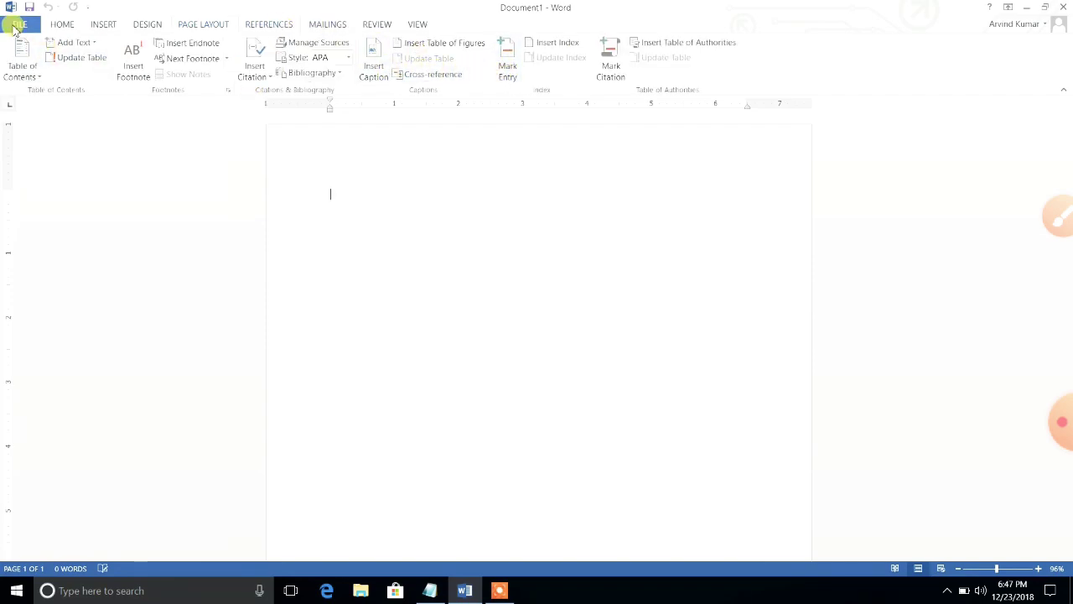
pyautogui.click(60, 30)
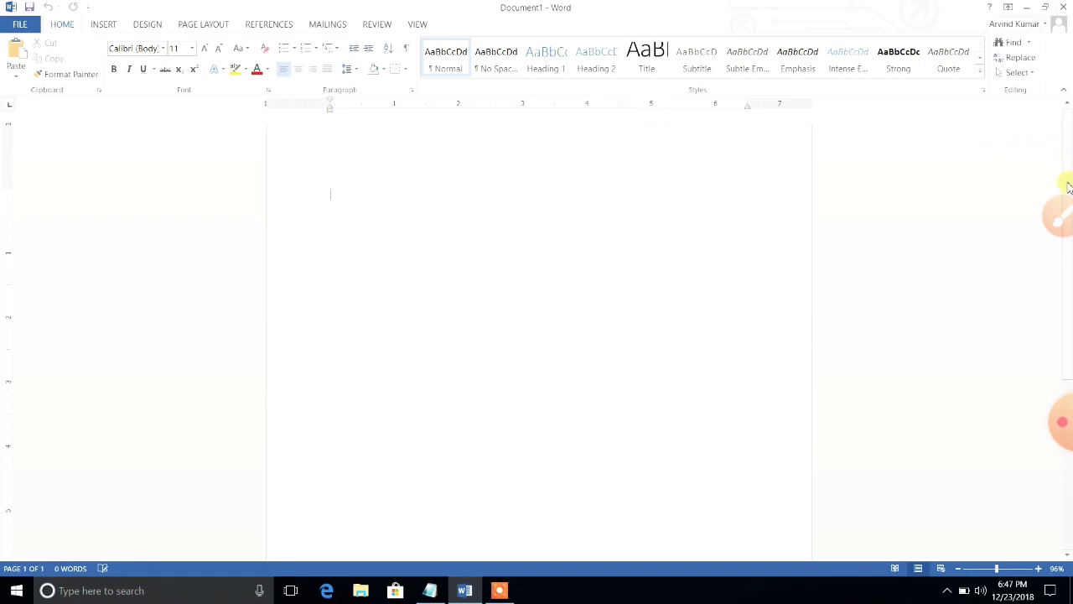
pyautogui.moveTo(1067, 252); pyautogui.dragTo(1053, 132)
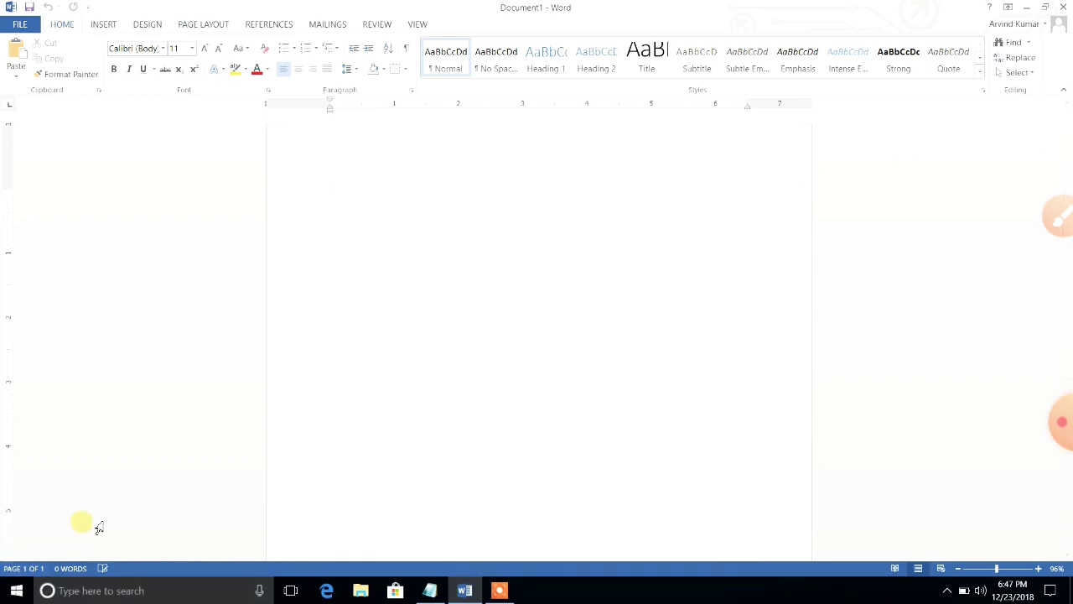
# - Add blank lines until the document runs onto a second page and enter "sa" there
pyautogui.doubleClick(280, 411)
pyautogui.click(280, 407)
pyautogui.press('Return')
pyautogui.press('Return')
pyautogui.press('Return')
pyautogui.press('Return')
pyautogui.press('Return')
pyautogui.press('Return')
pyautogui.press('Return')
pyautogui.press('Return')
pyautogui.press('Return')
pyautogui.press('Return')
pyautogui.press('Return')
pyautogui.press('Return')
pyautogui.press('Return')
pyautogui.press('Return')
pyautogui.press('Return')
pyautogui.write('sa')
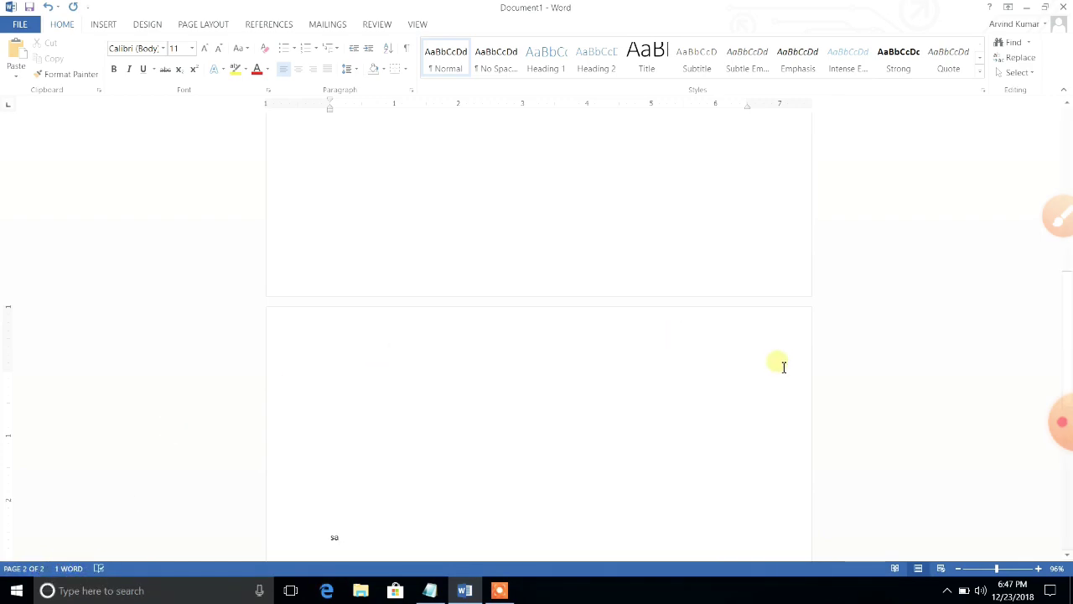
pyautogui.moveTo(1063, 379); pyautogui.dragTo(1070, 157)
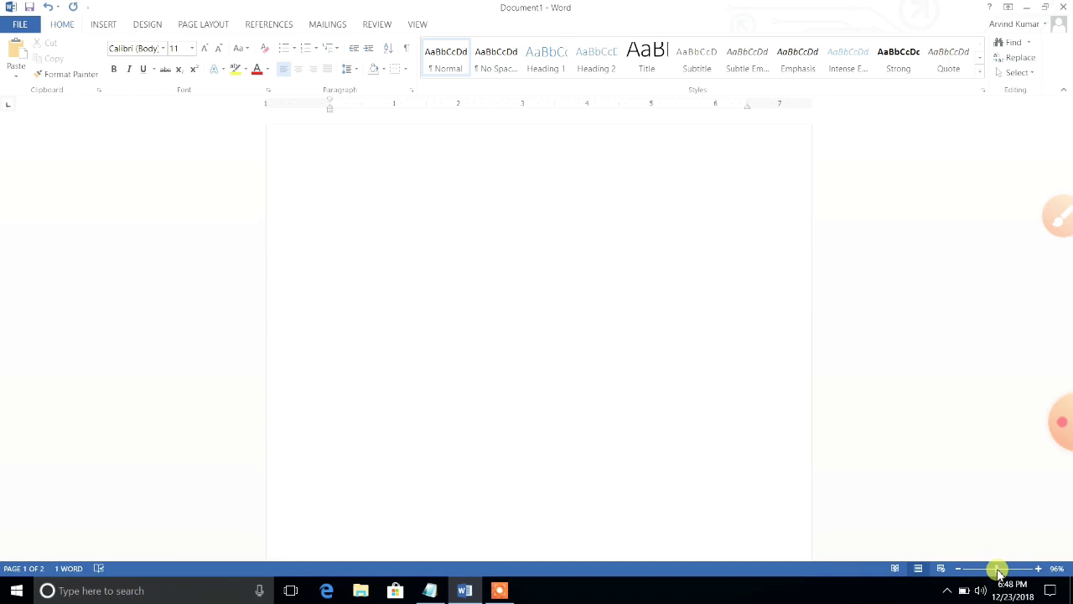
# - Zoom the document in to 236% and bring the zoom back to 100%
pyautogui.moveTo(998, 572); pyautogui.dragTo(1009, 569)
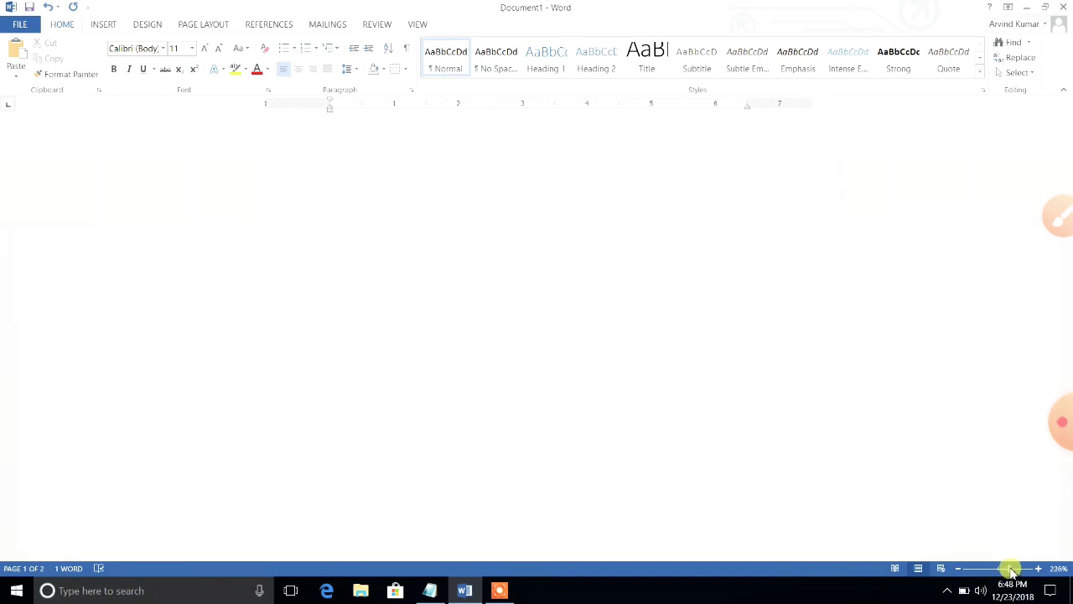
pyautogui.moveTo(1009, 570); pyautogui.dragTo(1001, 573)
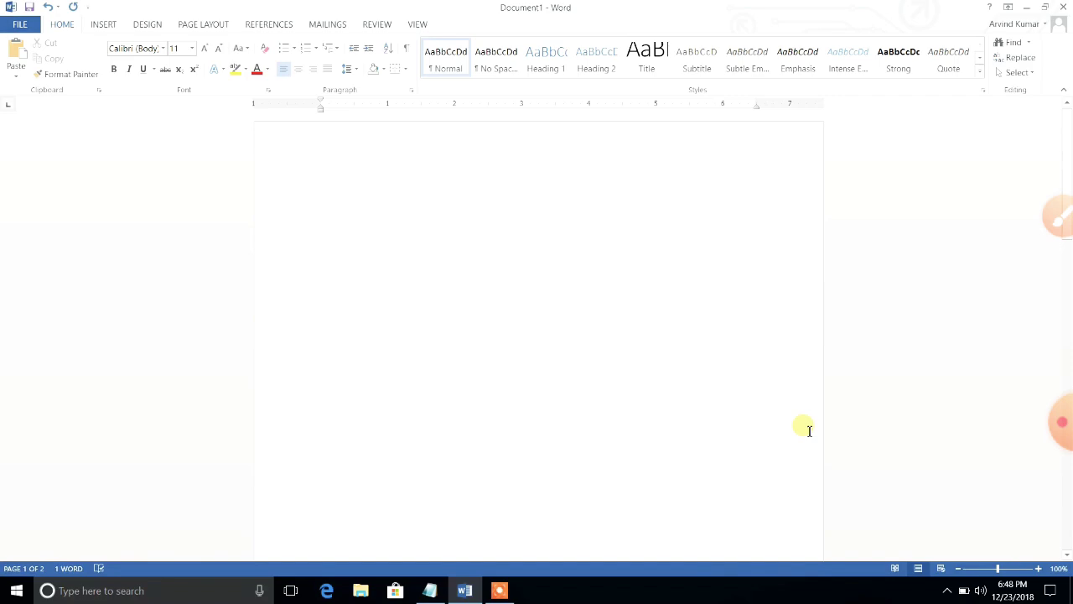
pyautogui.hotkey('alt', 'Tab')
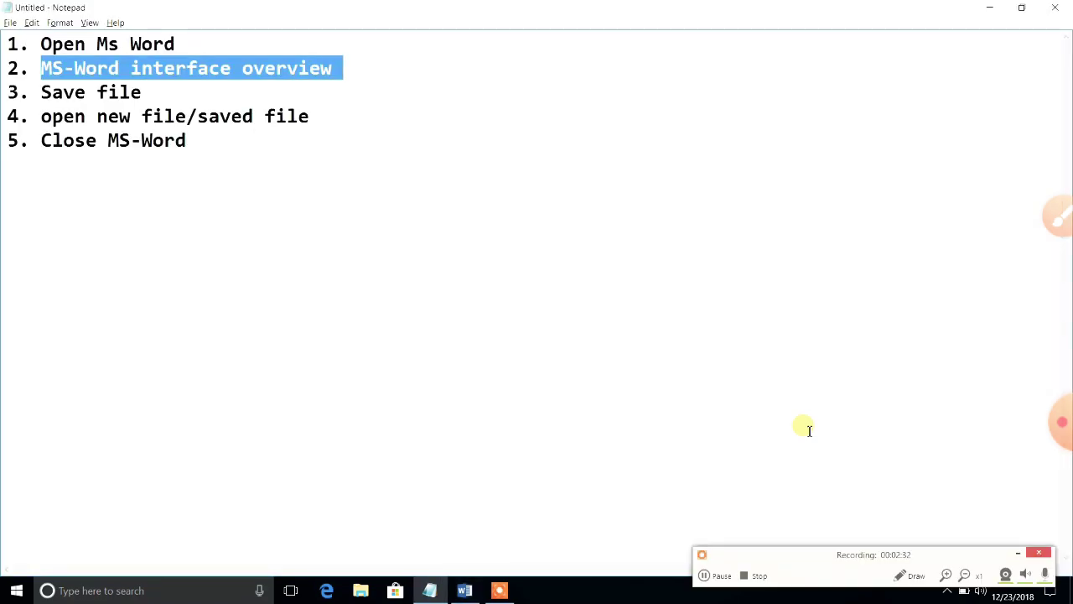
pyautogui.hotkey('alt', 'Tab')
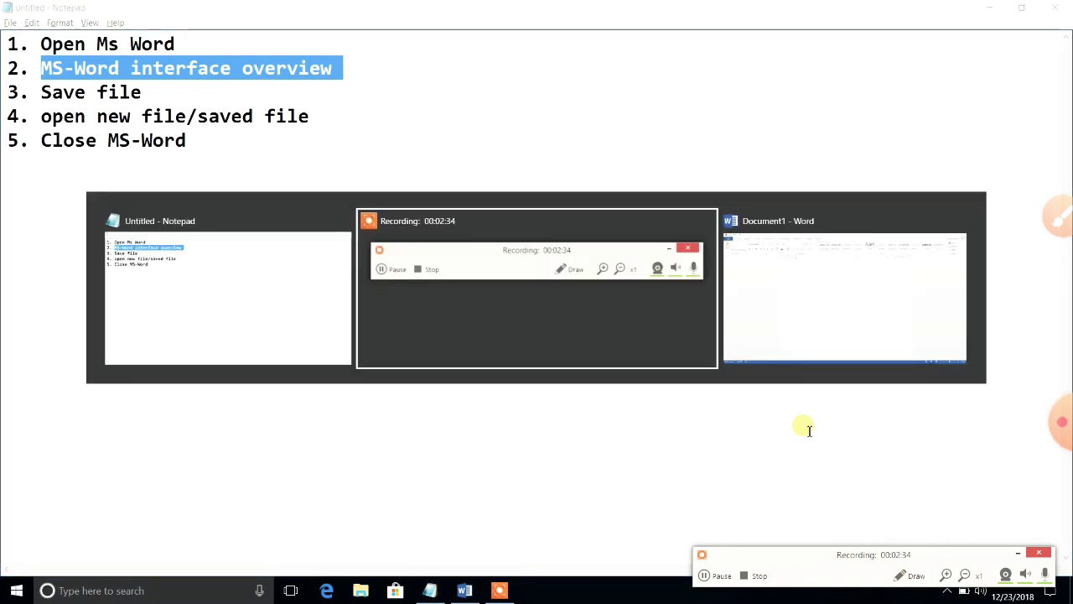
pyautogui.hotkey('alt', 'Tab')
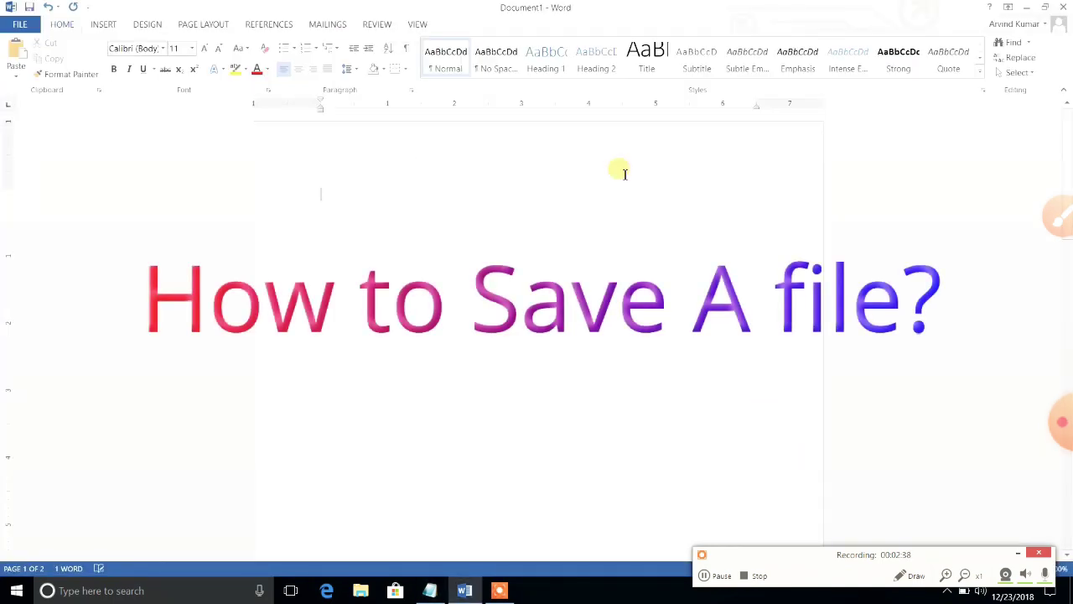
# - Enter the text "Welcome to Quick Solution." at the start of the first page
pyautogui.moveTo(1069, 209); pyautogui.dragTo(1069, 181)
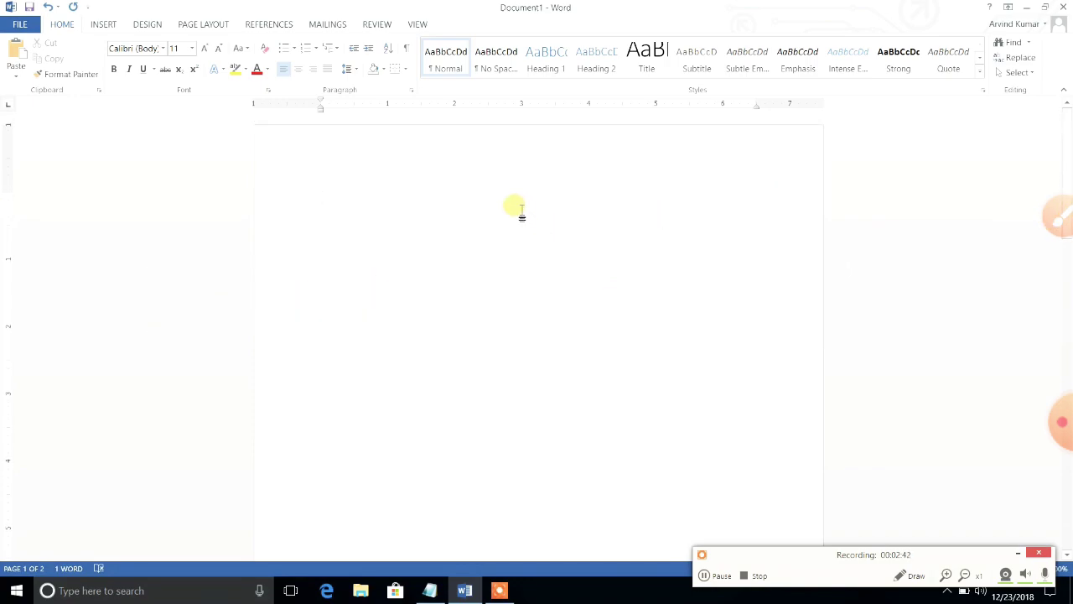
pyautogui.click(1018, 555)
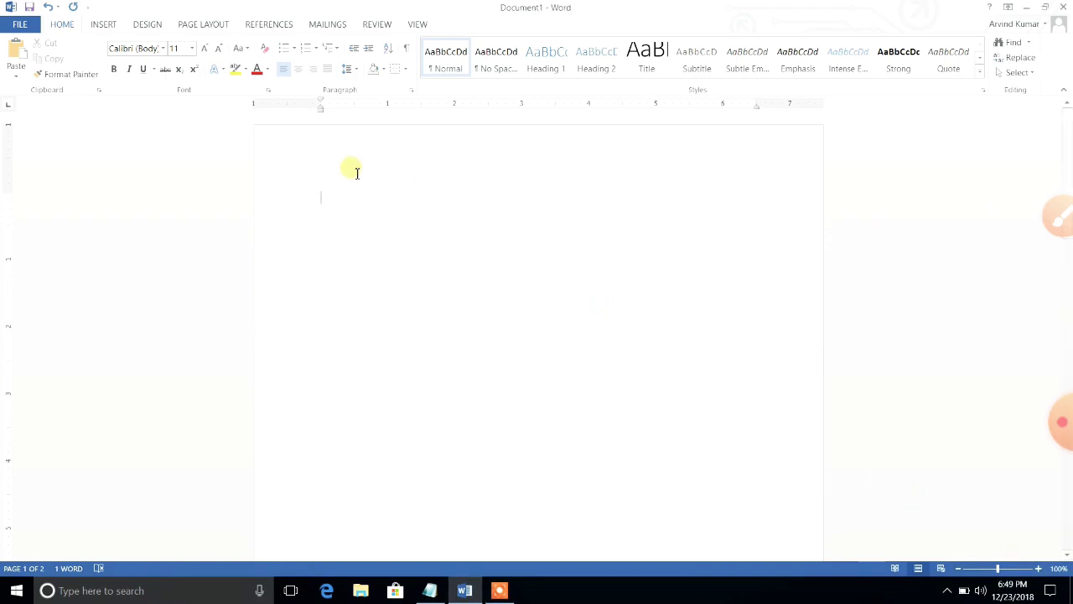
pyautogui.write('Welcome to Quick Solution.')
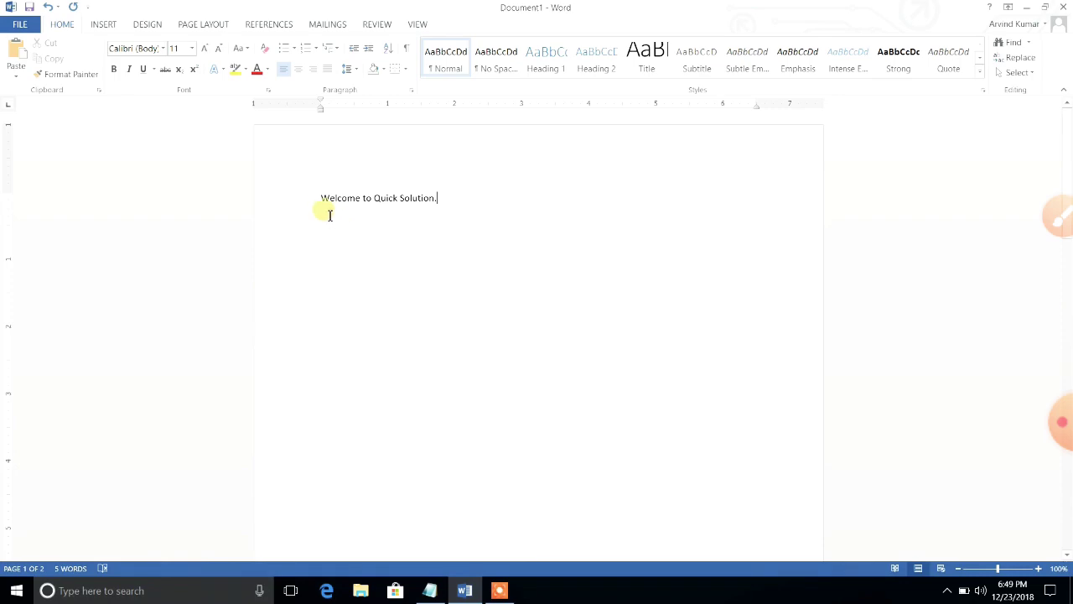
# - Save the document to the Desktop as a Word Document named "File1"
pyautogui.click(17, 26)
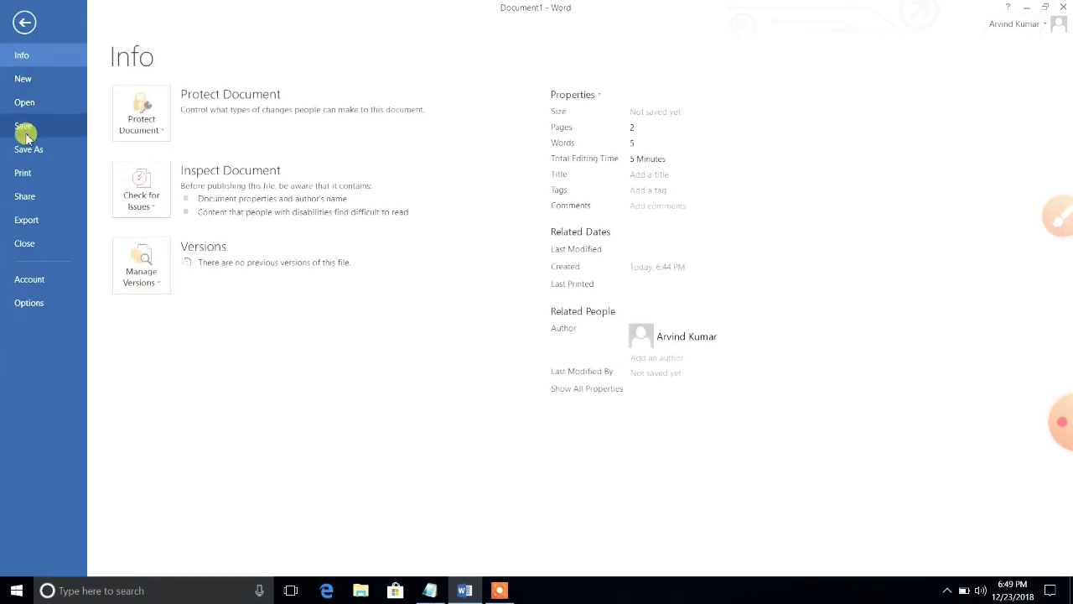
pyautogui.click(28, 151)
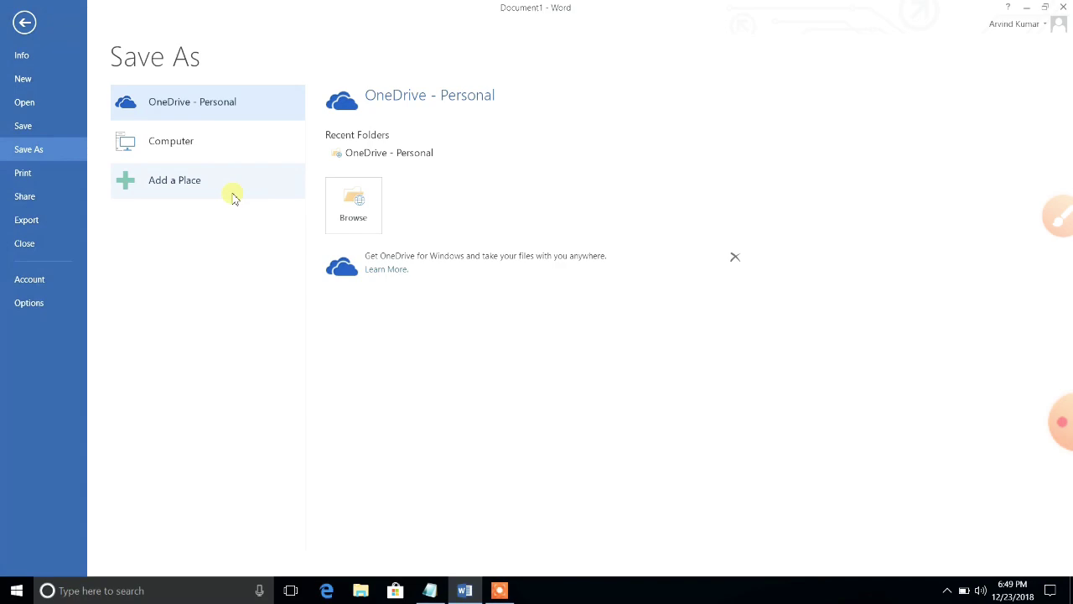
pyautogui.click(172, 145)
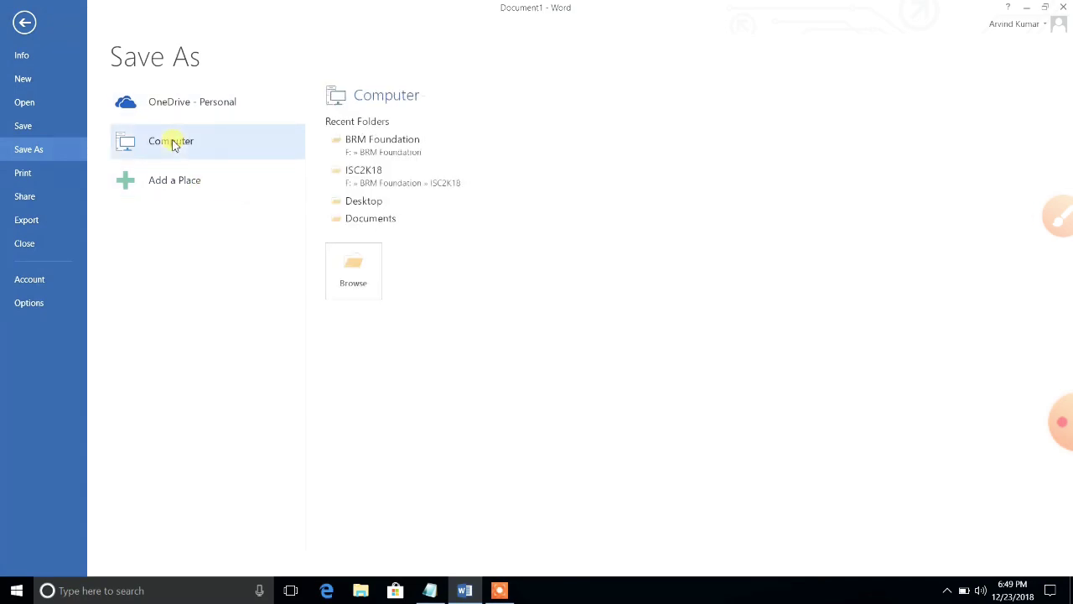
pyautogui.click(356, 261)
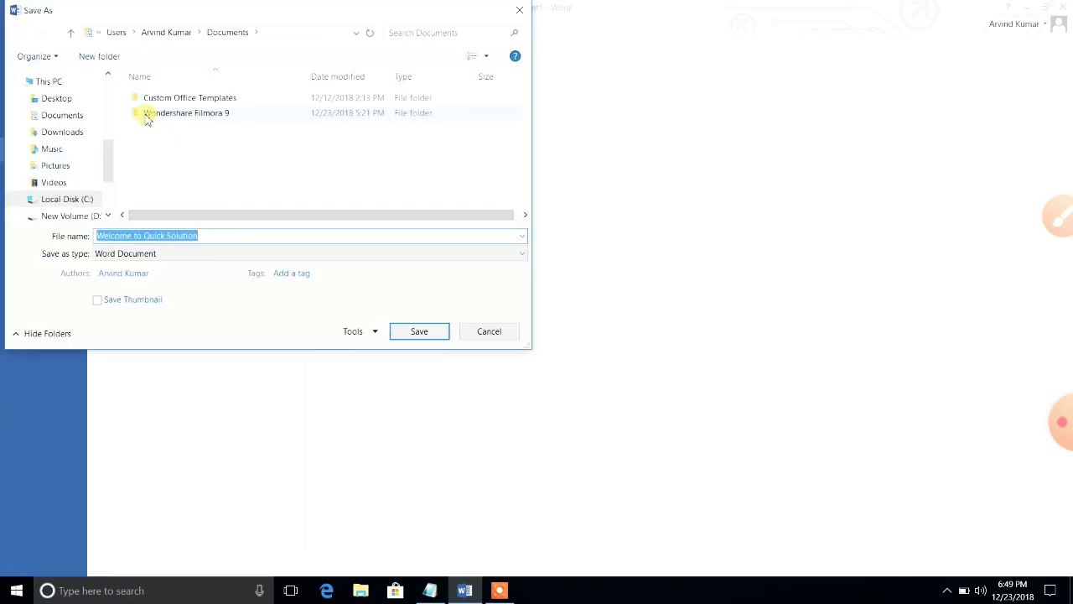
pyautogui.moveTo(156, 12); pyautogui.dragTo(344, 89)
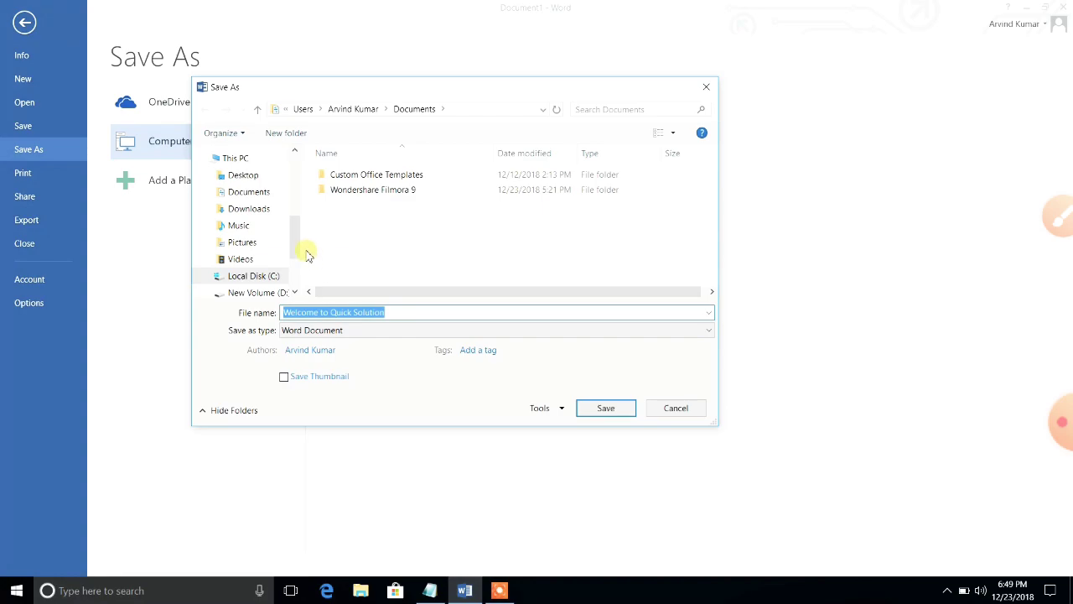
pyautogui.click(243, 176)
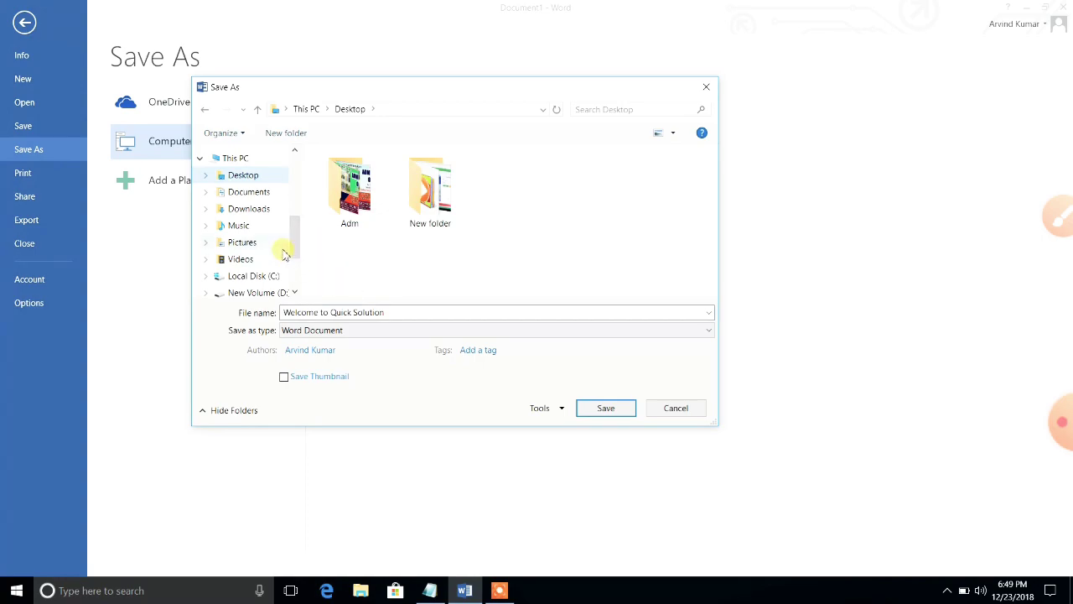
pyautogui.tripleClick(345, 312)
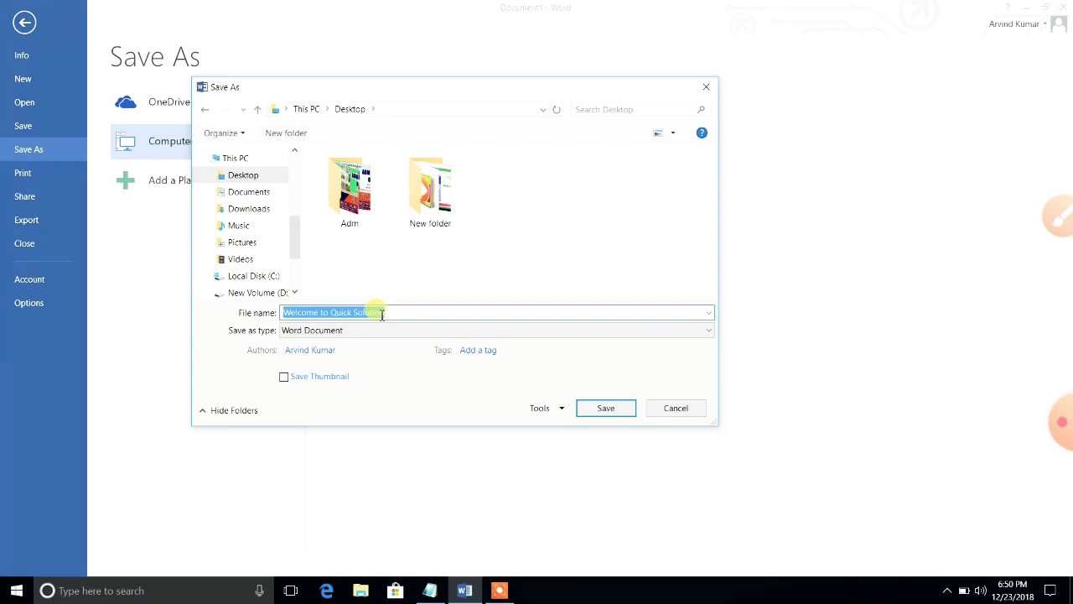
pyautogui.write('File1')
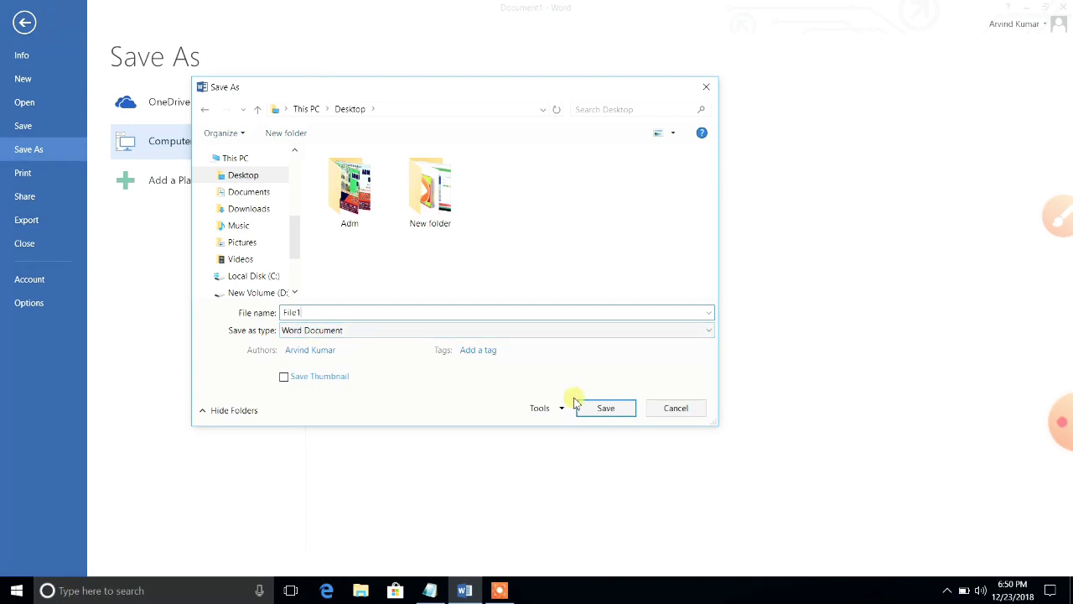
pyautogui.click(604, 408)
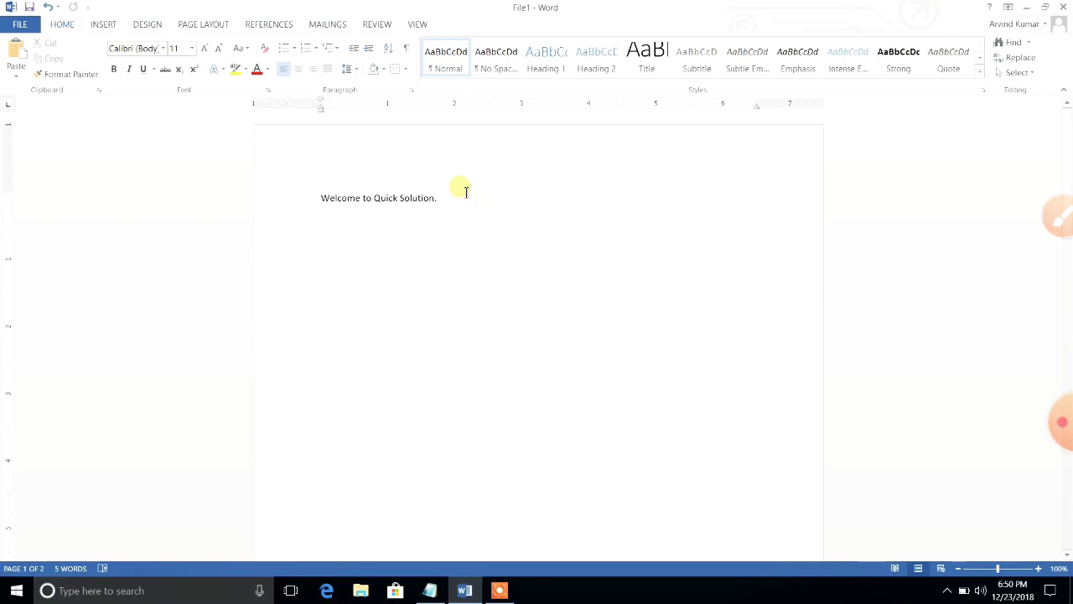
# - Create a new blank document and enter the text "Welcome To Quick Solution." in it
pyautogui.click(12, 25)
pyautogui.click(26, 77)
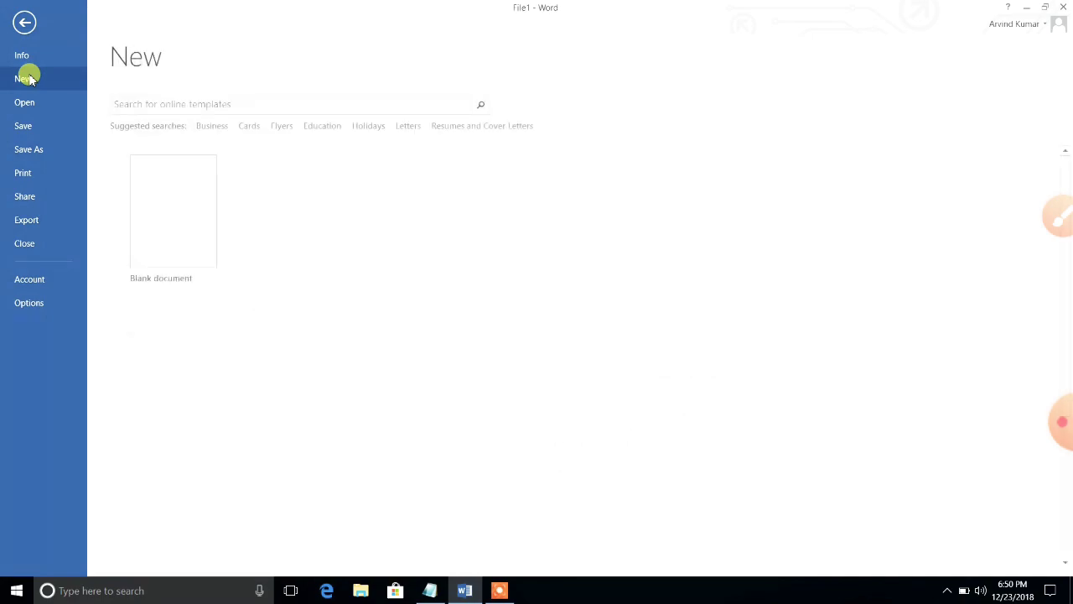
pyautogui.click(161, 203)
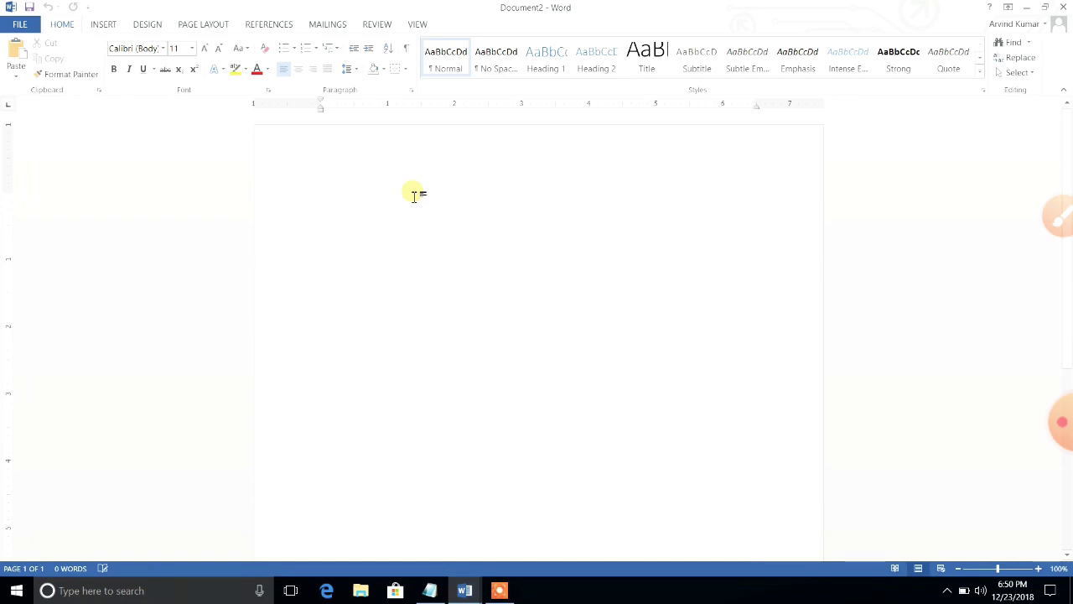
pyautogui.write('Welcome ')
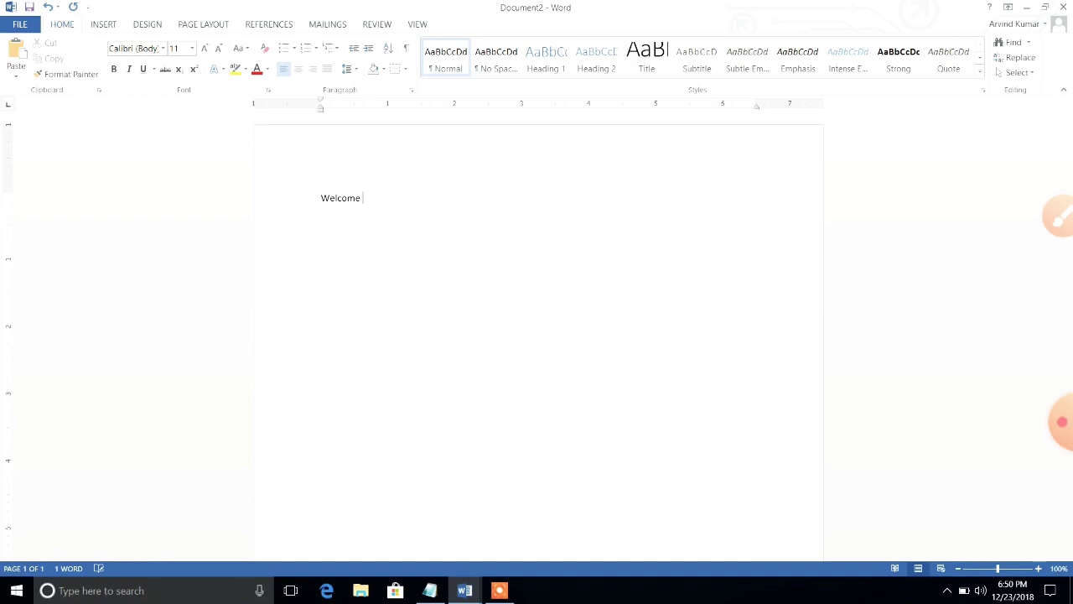
pyautogui.write('To Quick Solution')
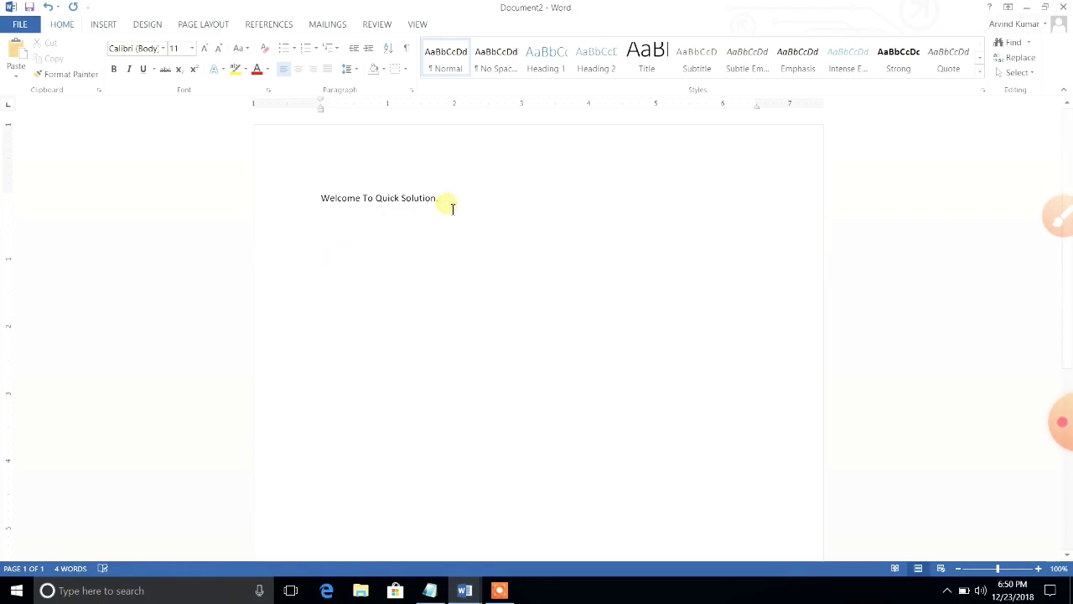
# - Save the new document to the Desktop as a Word Document named "file2"
pyautogui.hotkey('ctrl', 's')
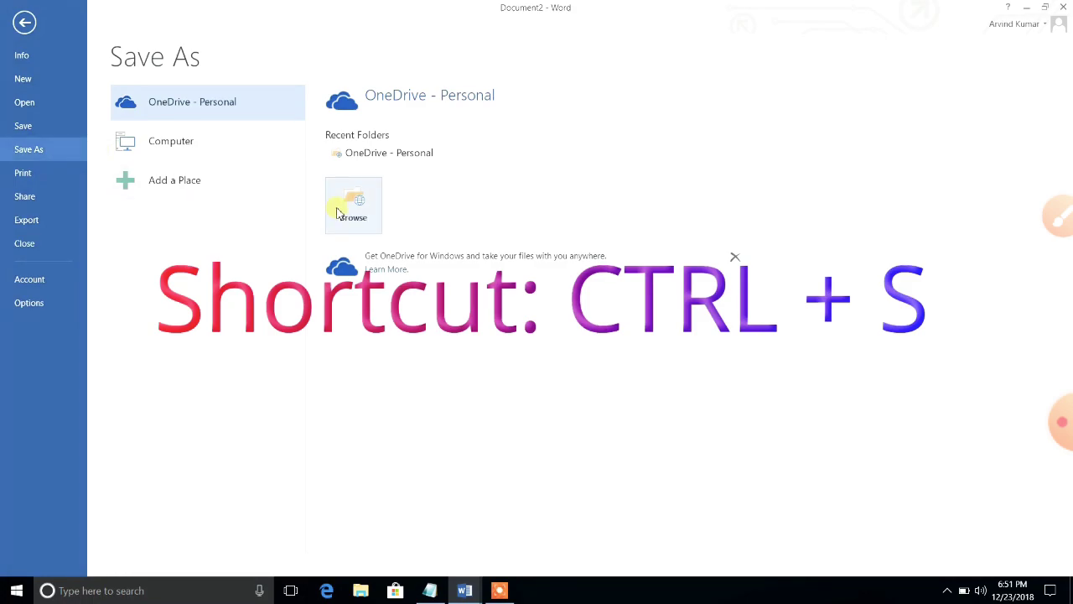
pyautogui.click(160, 150)
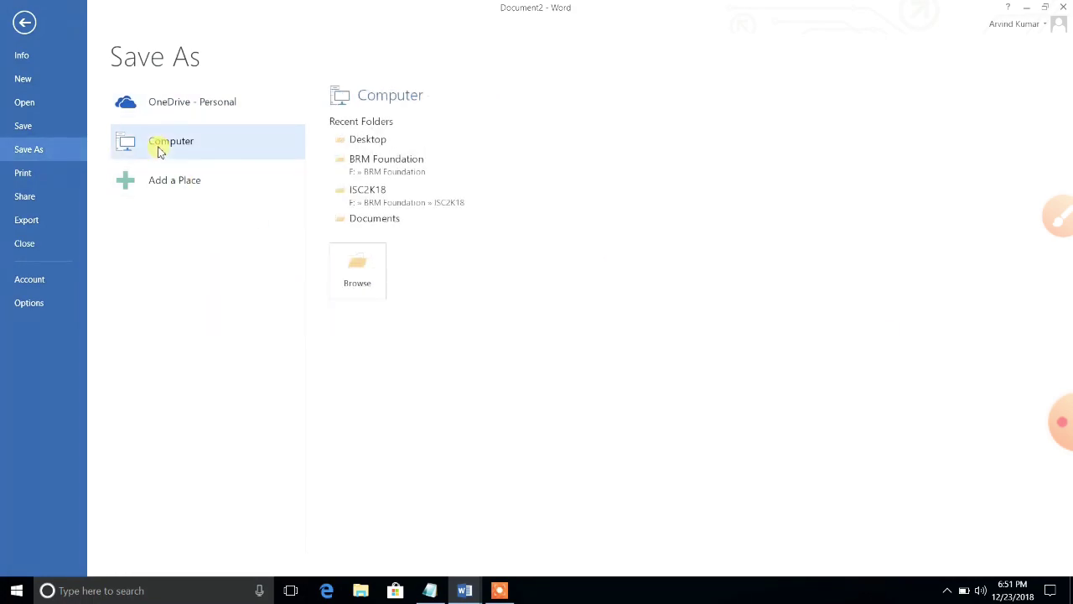
pyautogui.click(356, 267)
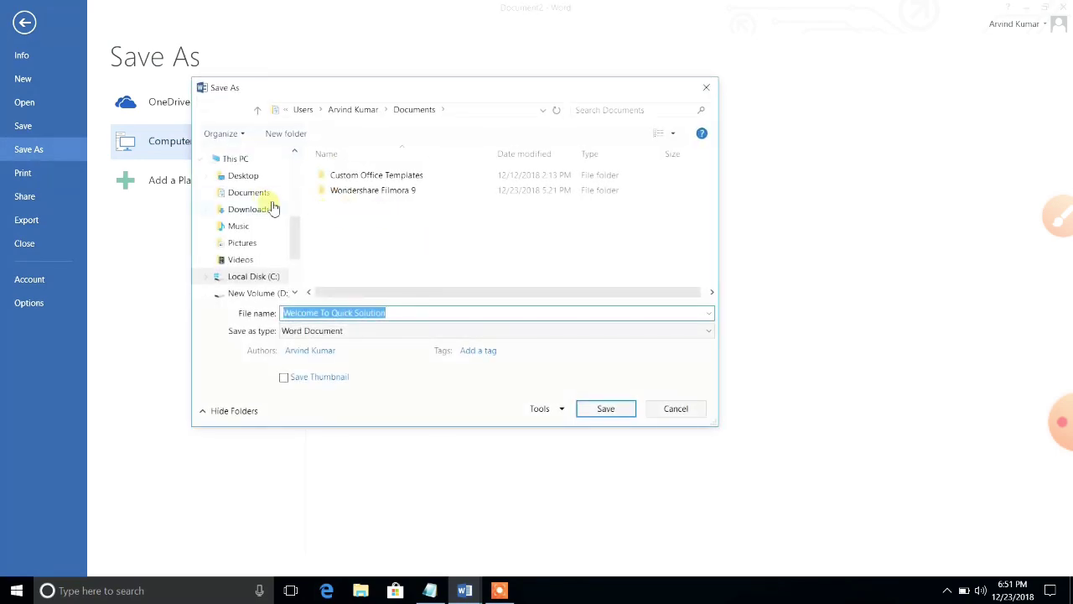
pyautogui.click(243, 175)
pyautogui.click(350, 312)
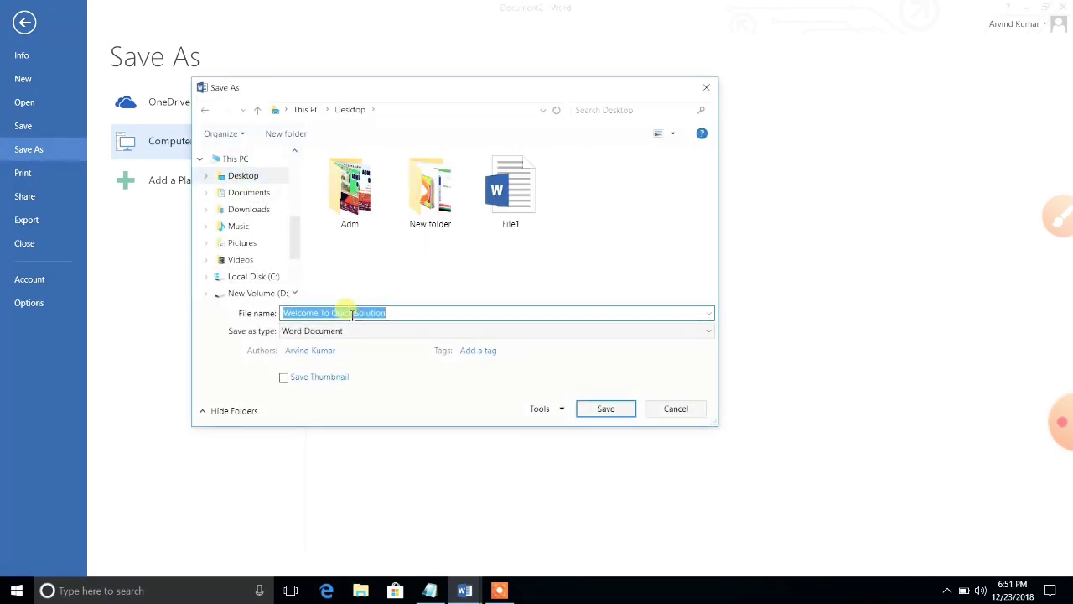
pyautogui.write('fil')
pyautogui.write('e1')
pyautogui.moveTo(350, 311); pyautogui.dragTo(303, 313)
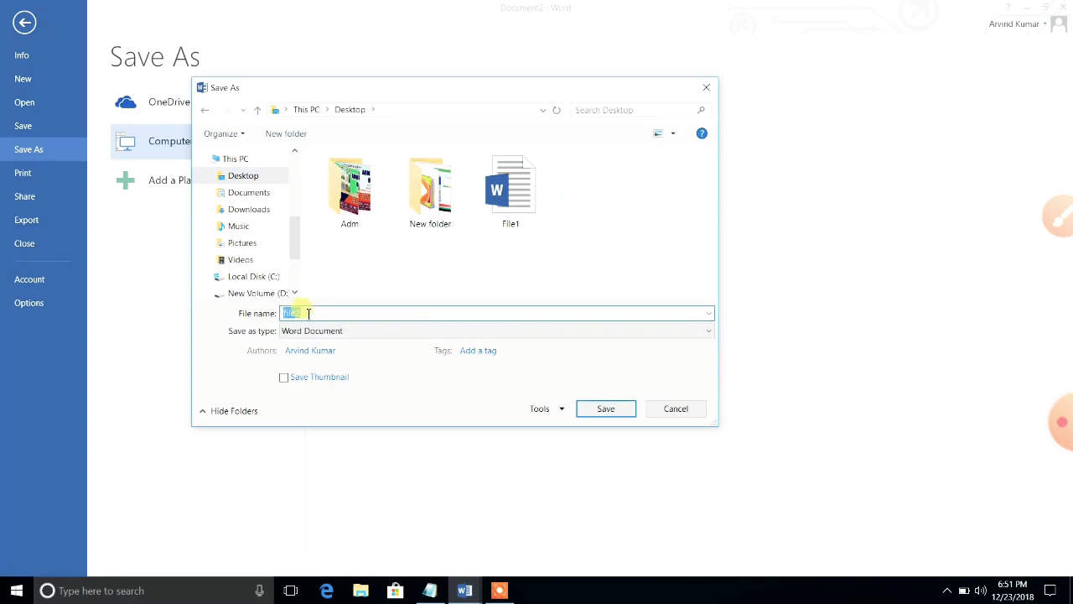
pyautogui.click(309, 313)
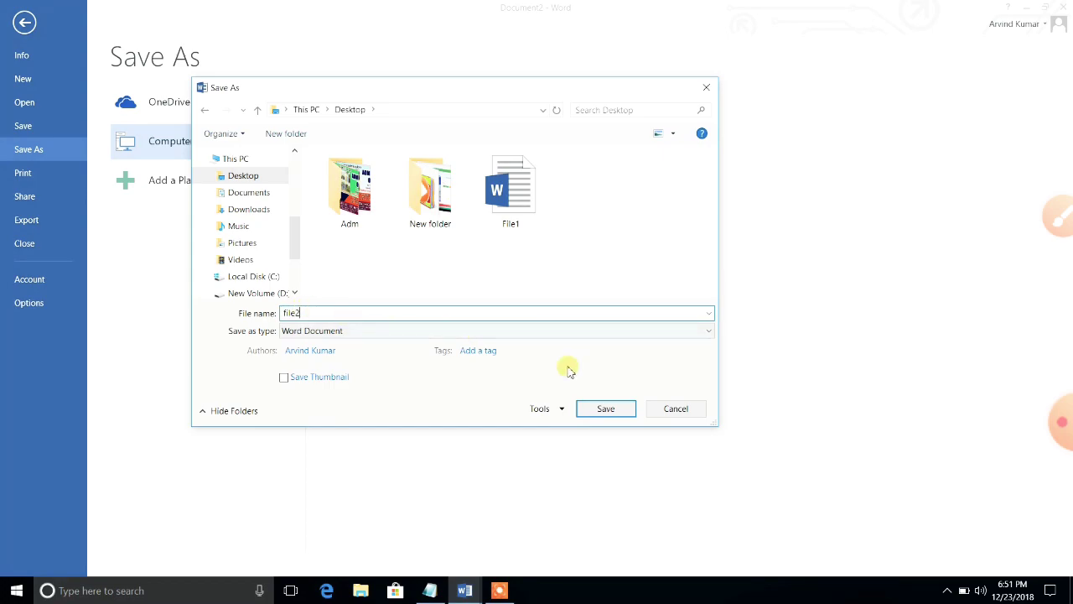
pyautogui.click(604, 409)
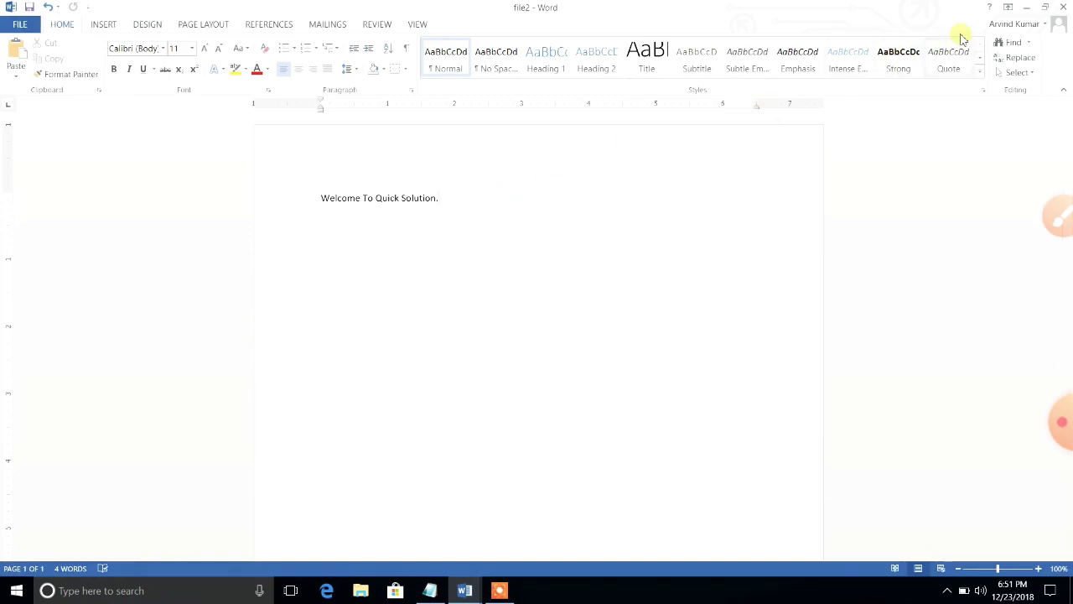
# - Minimize Word and Notepad to check the saved File1 and file2 on the desktop, and switch back to the Notepad topic list
pyautogui.click(1029, 9)
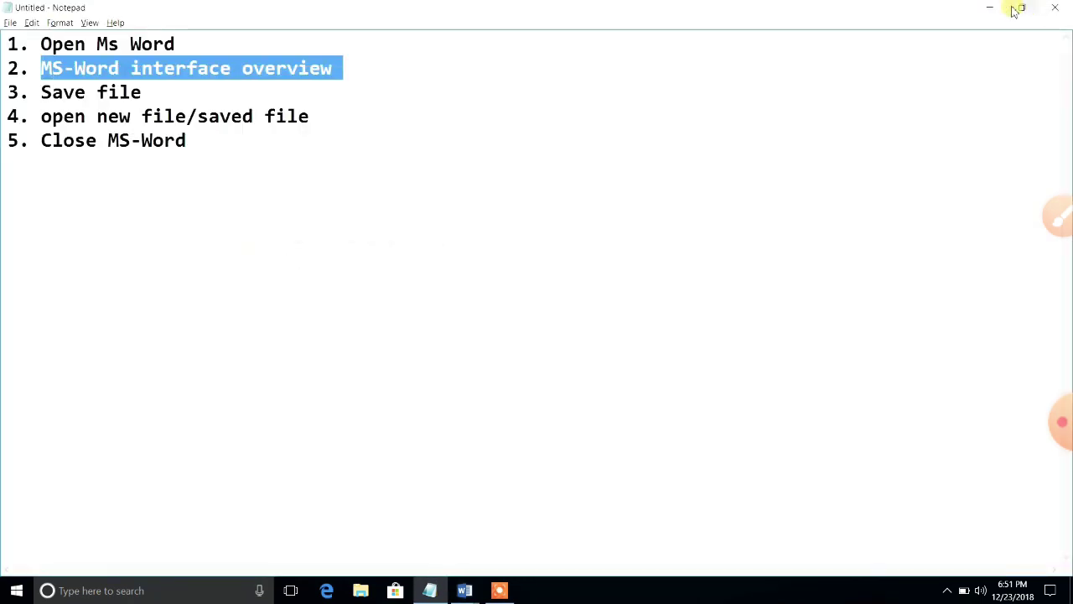
pyautogui.click(989, 8)
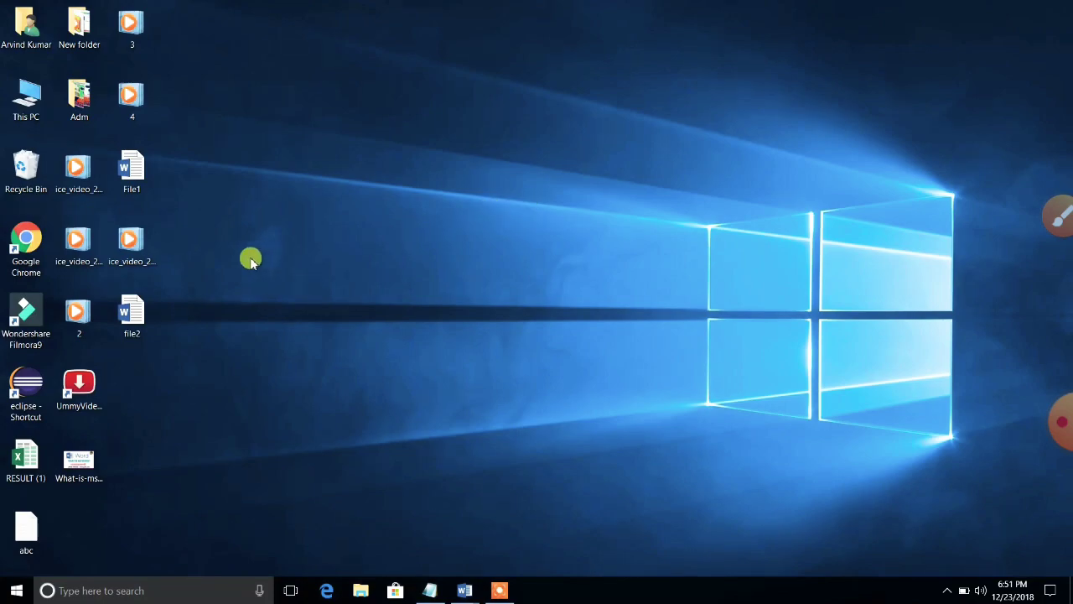
pyautogui.click(136, 176)
pyautogui.click(135, 309)
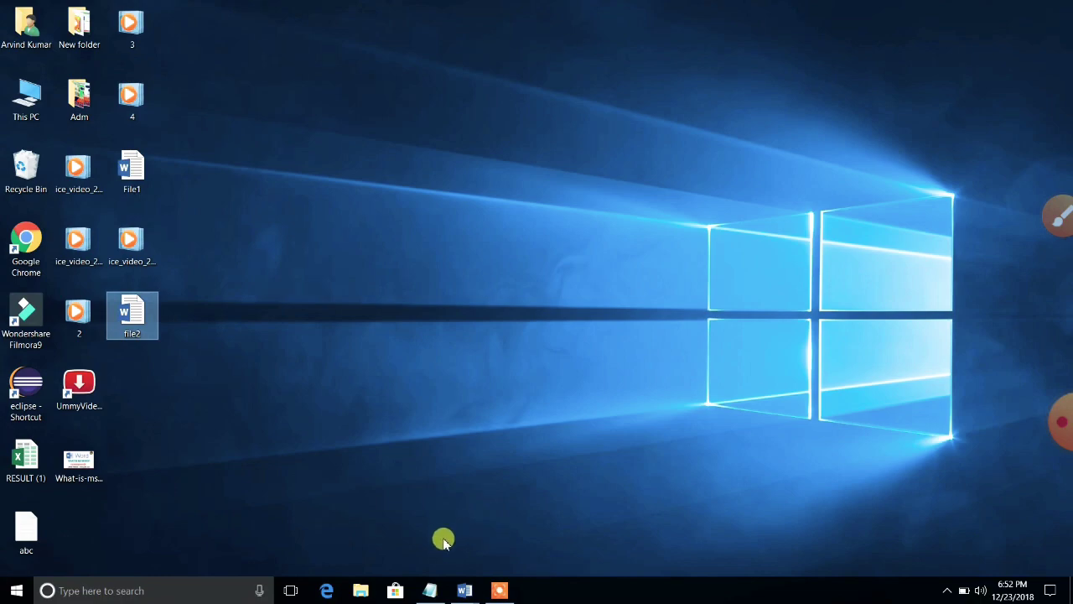
pyautogui.click(432, 591)
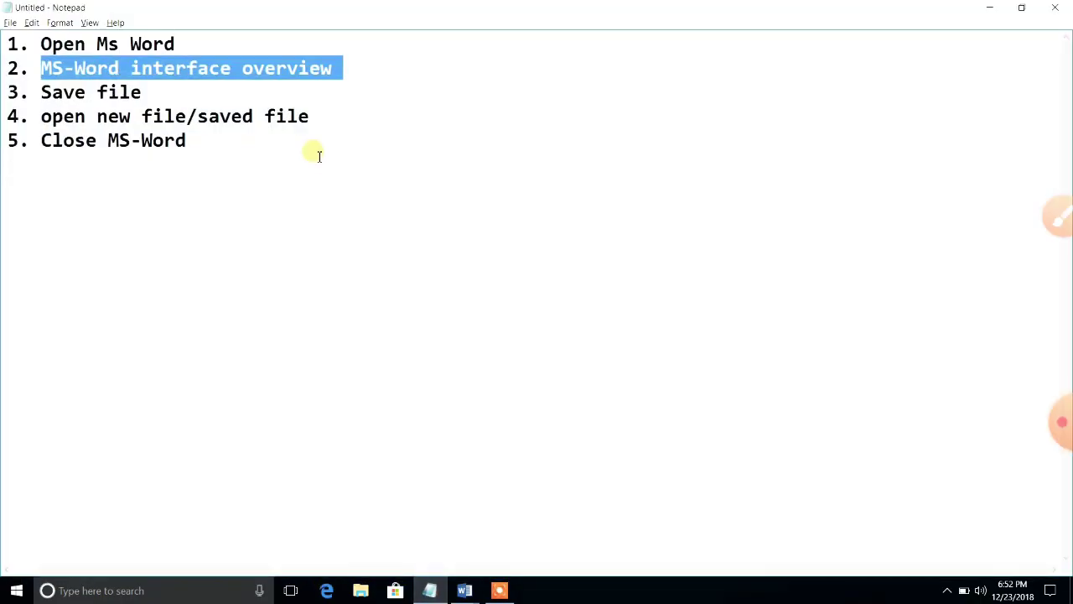
pyautogui.click(189, 99)
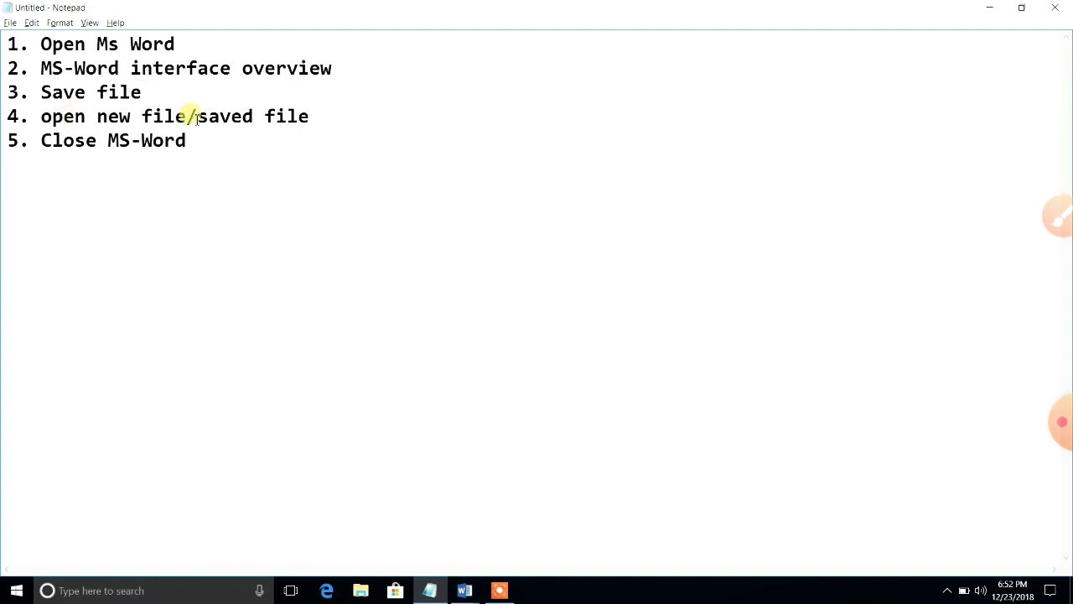
# - Switch to the file2 document in Word and create a new blank document from there
pyautogui.click(465, 590)
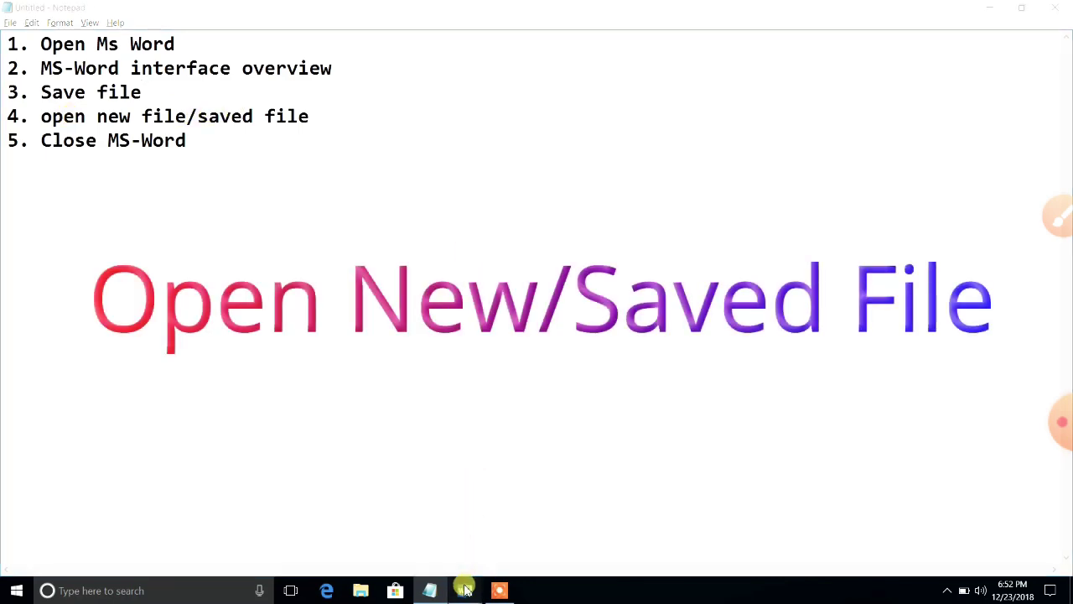
pyautogui.click(506, 537)
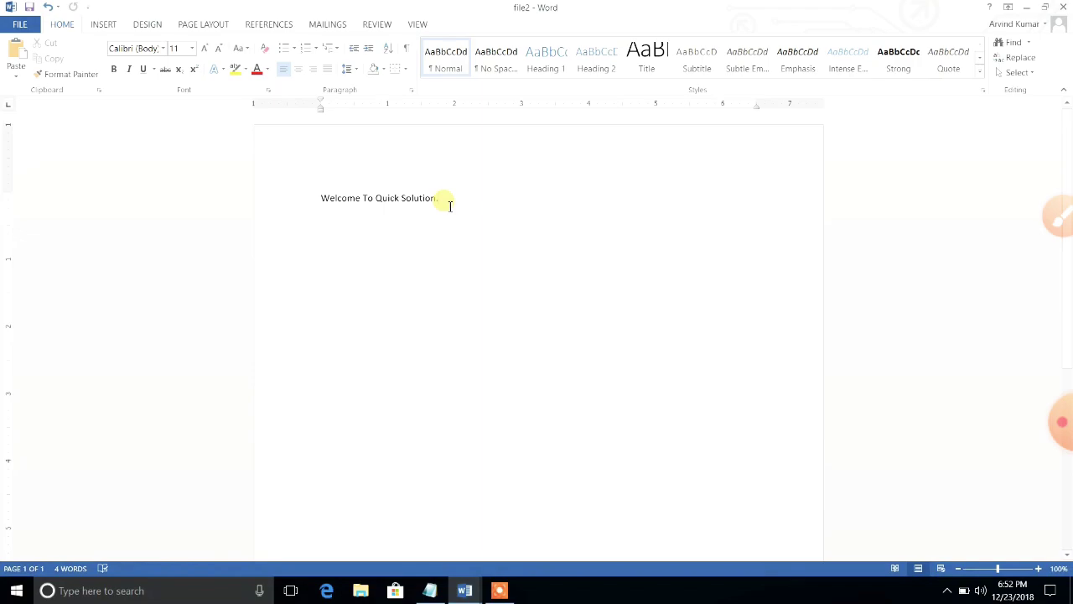
pyautogui.hotkey('ctrl', 'n')
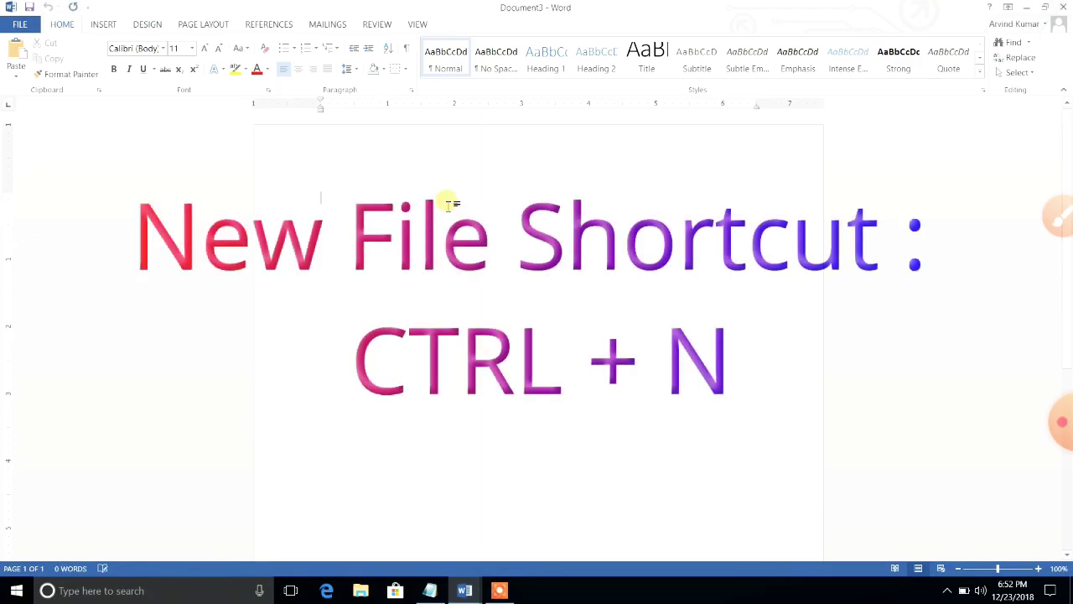
# - Create another new document from the Blank document template
pyautogui.click(20, 25)
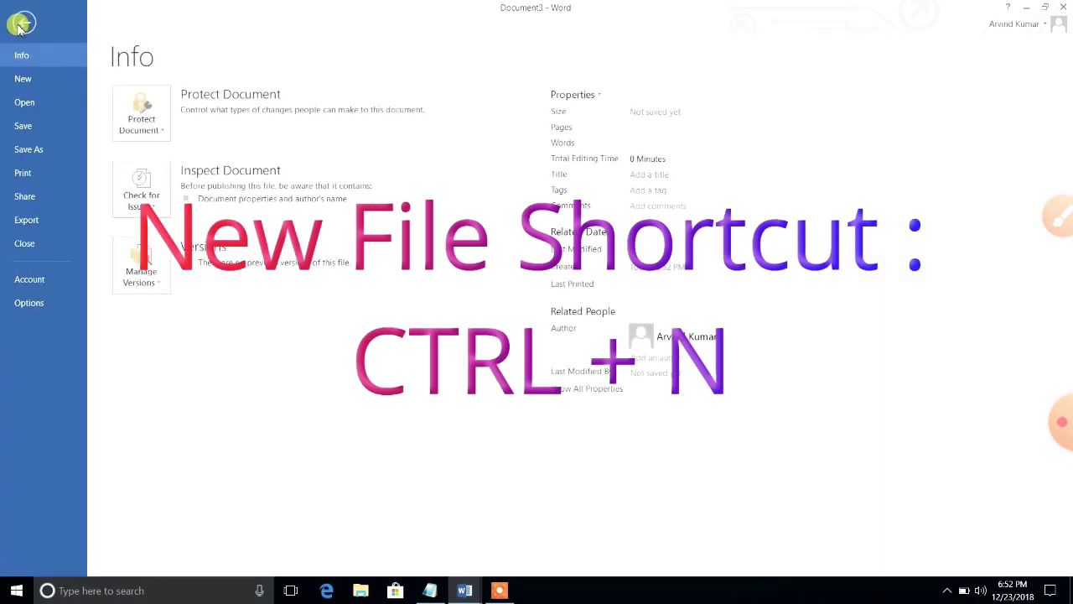
pyautogui.click(23, 80)
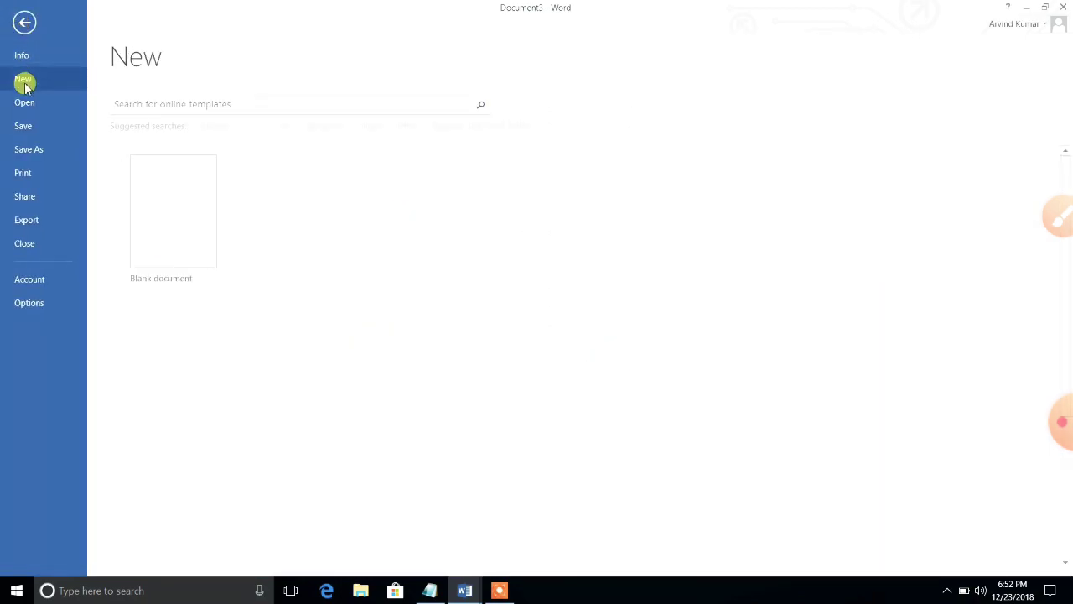
pyautogui.click(163, 207)
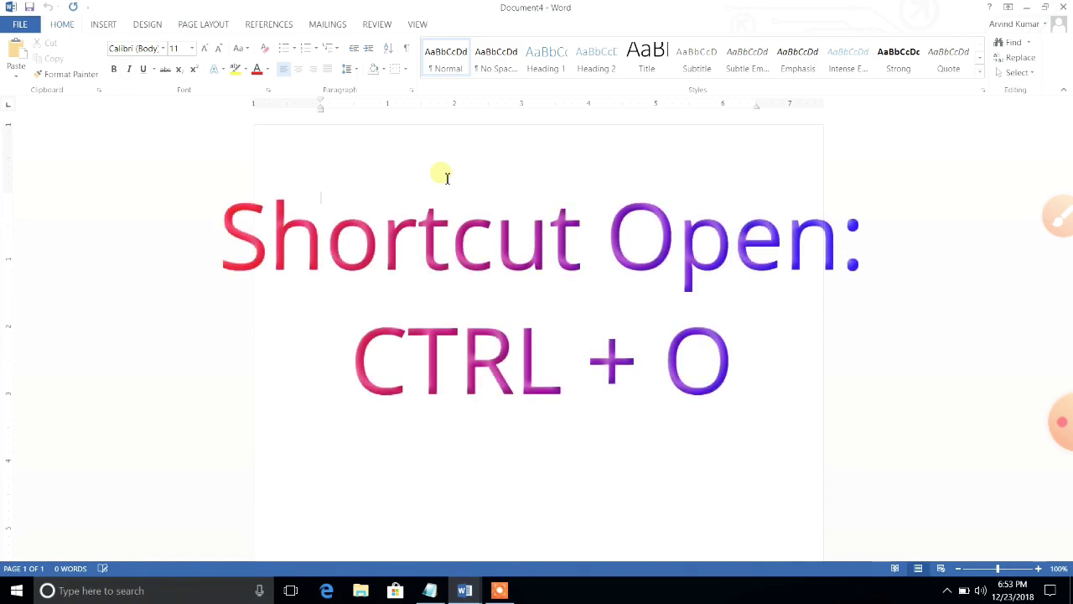
# - Browse the computer's Desktop folder for saved documents and open File1 from there
pyautogui.click(17, 25)
pyautogui.click(33, 110)
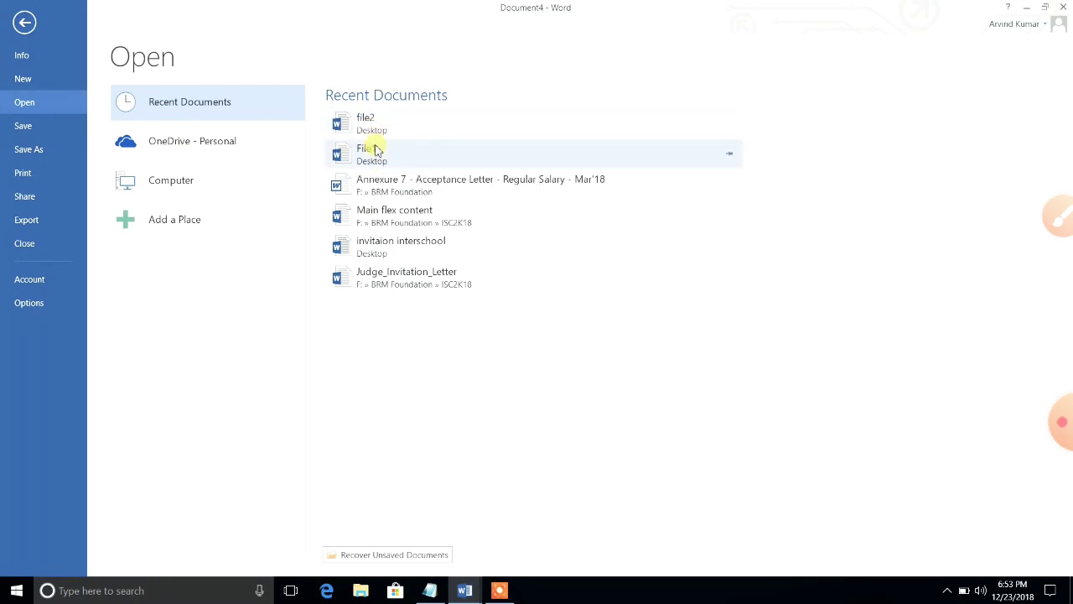
pyautogui.click(166, 186)
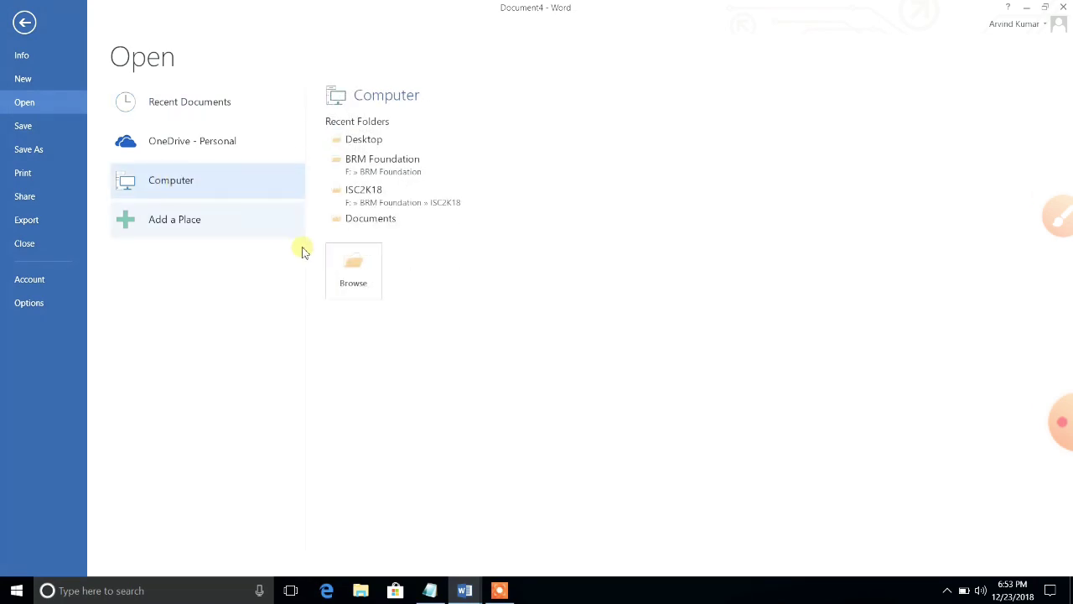
pyautogui.click(351, 269)
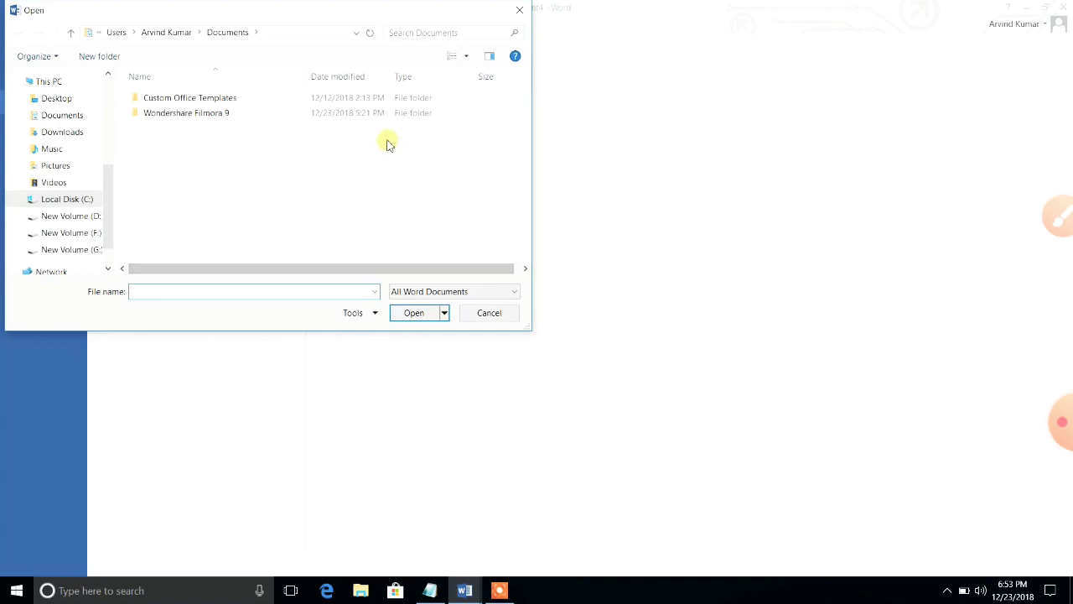
pyautogui.click(50, 99)
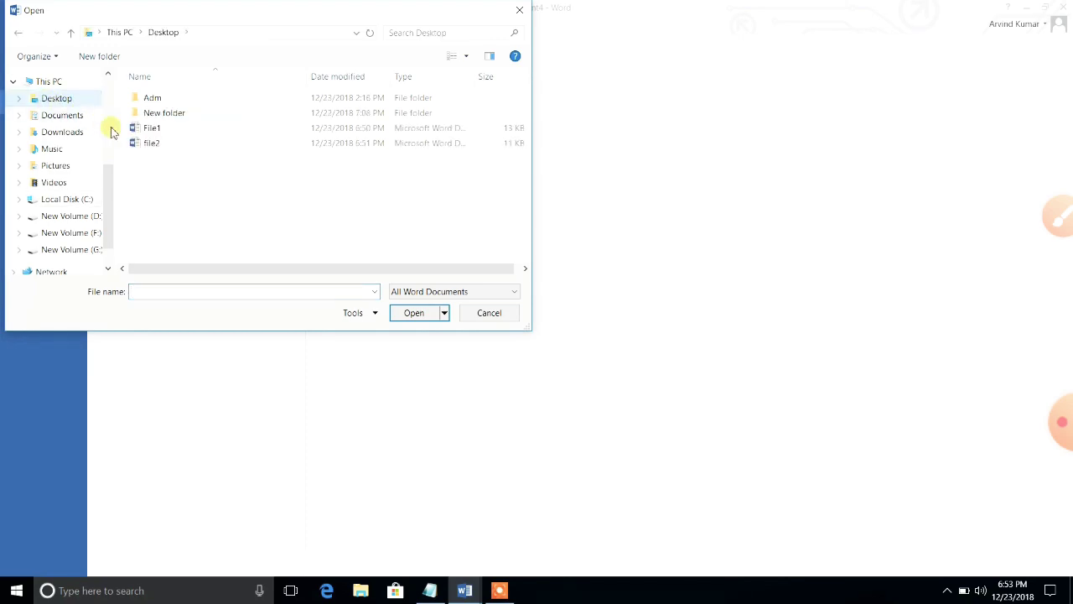
pyautogui.click(168, 130)
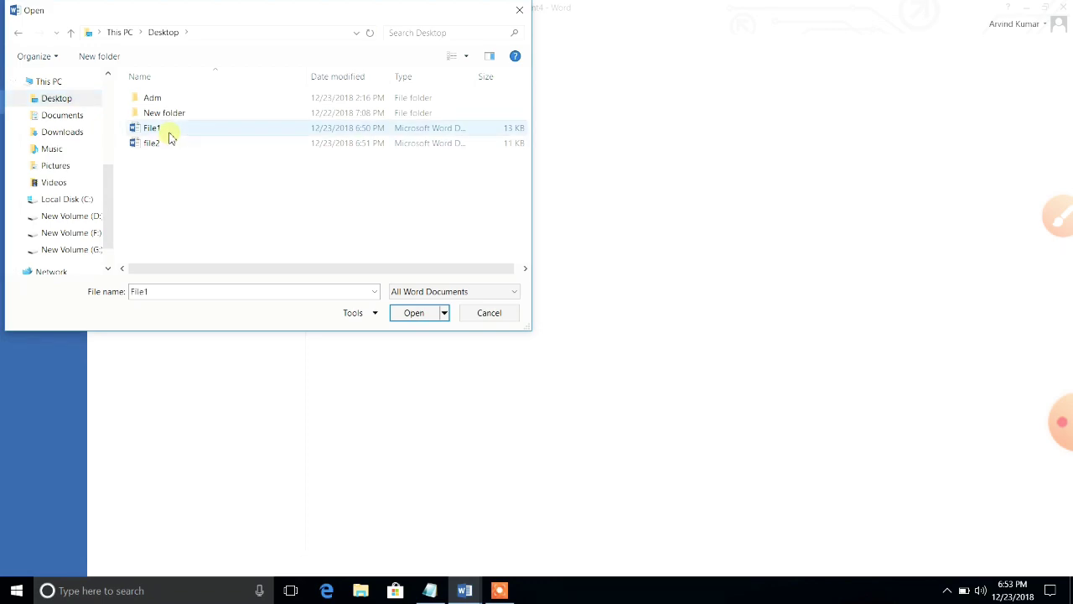
pyautogui.click(413, 313)
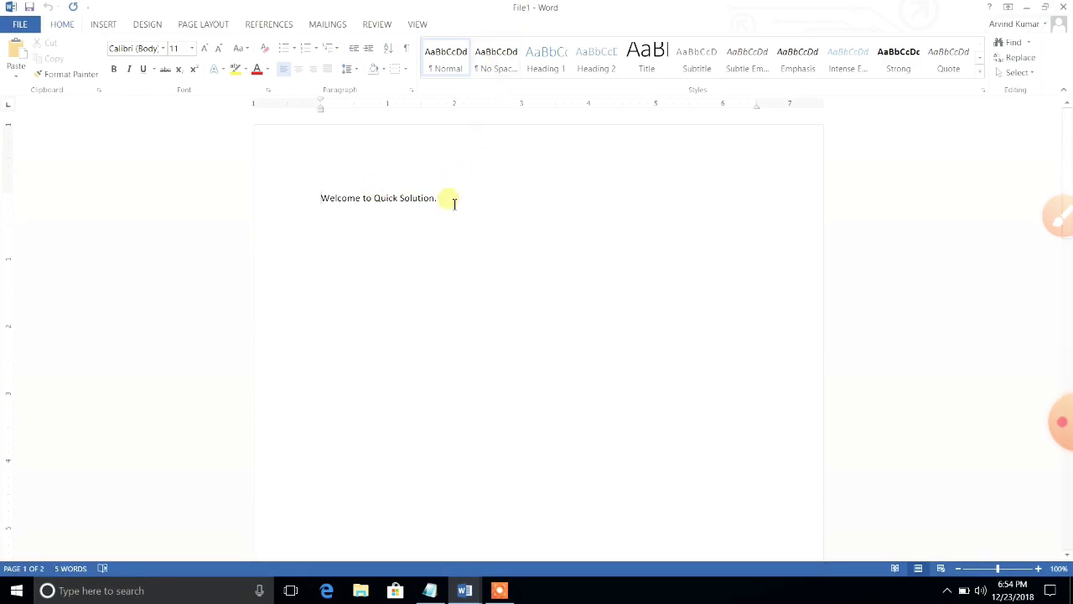
# - Switch to the Notepad topic list to check the next topic
pyautogui.hotkey('alt', 'Tab')
pyautogui.hotkey('alt', 'Tab')
pyautogui.hotkey('alt', 'Tab')
pyautogui.hotkey('alt', 'Tab')
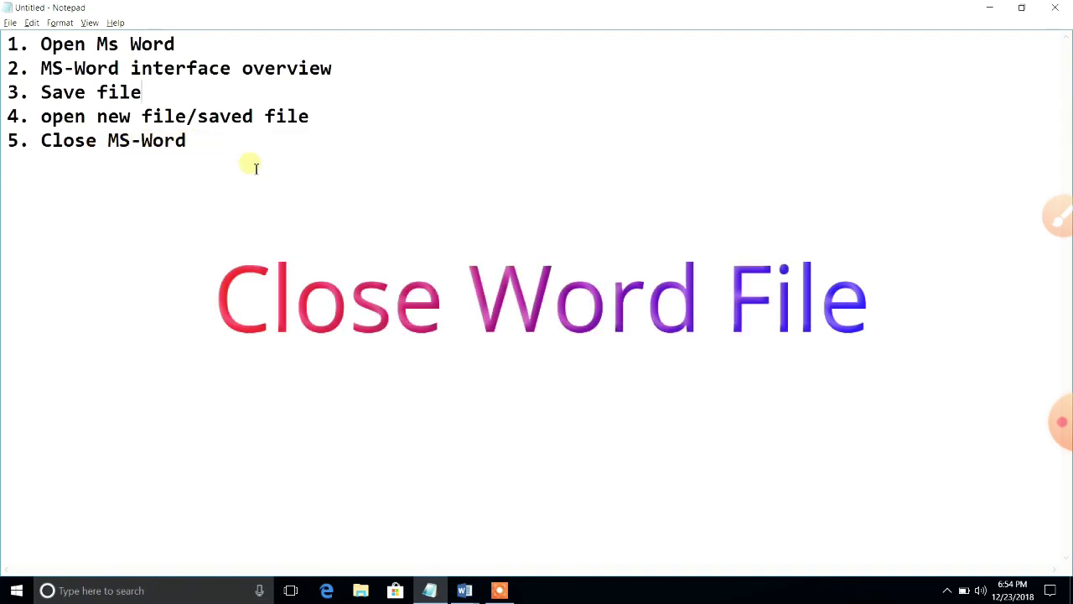
# - Switch back to the File1 document in Word and close its window
pyautogui.click(466, 586)
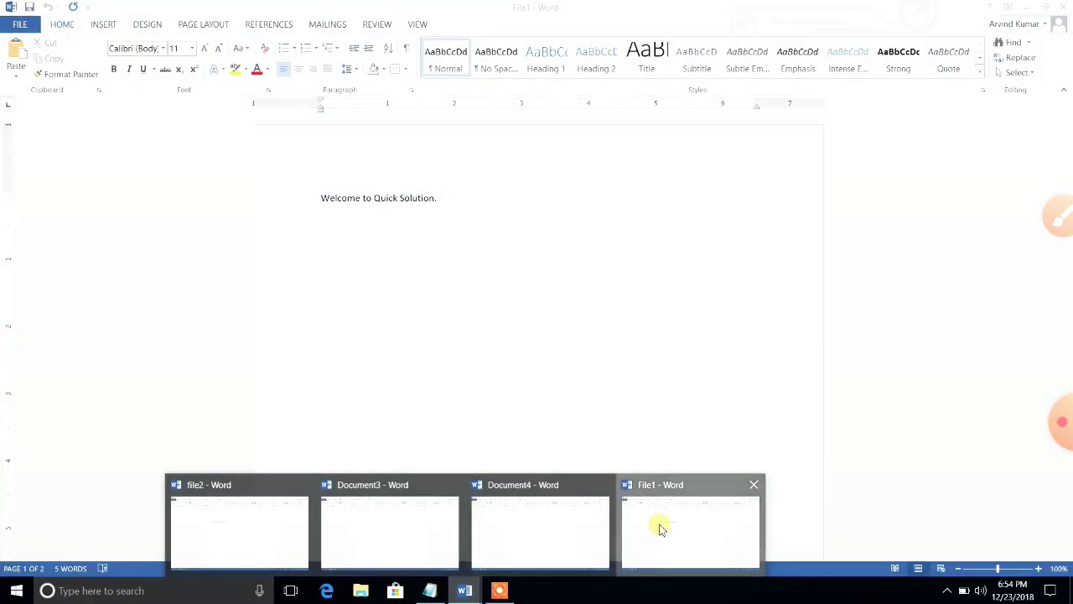
pyautogui.click(660, 528)
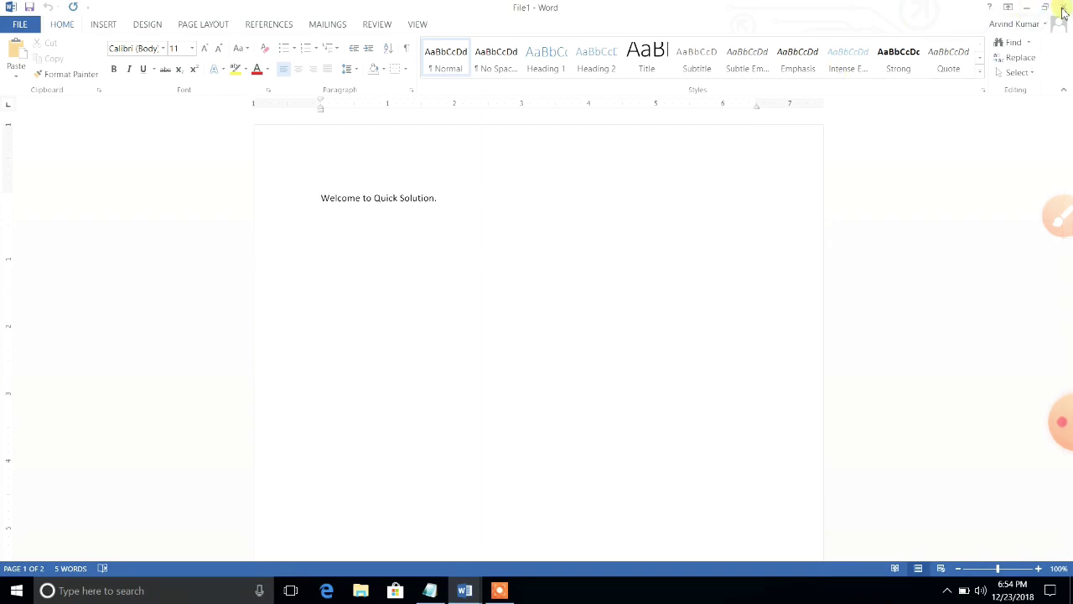
pyautogui.click(1063, 10)
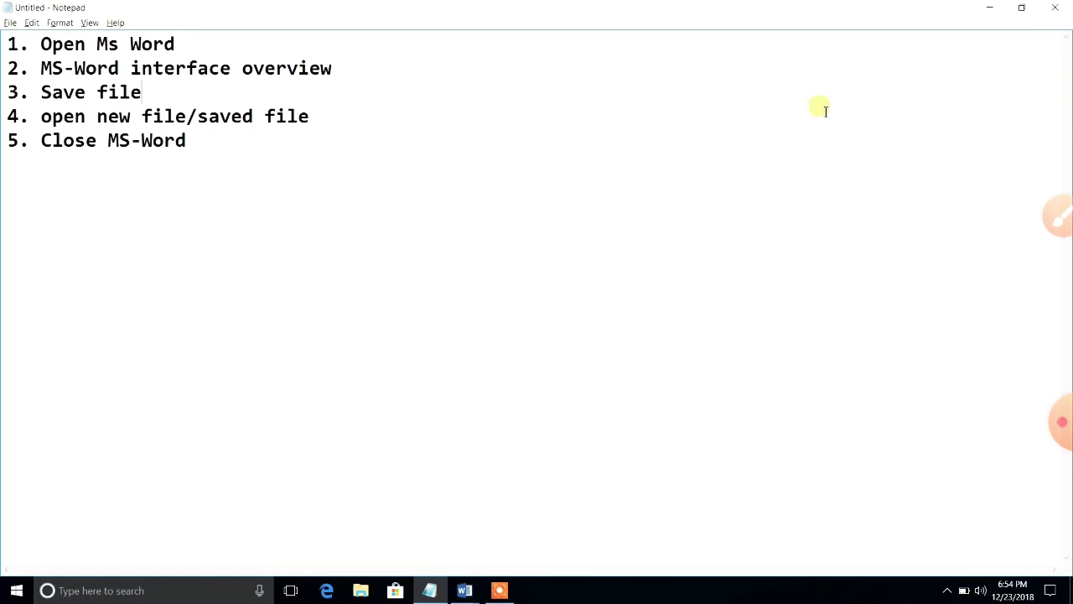
# - Bring up the blank Document3 in Word and close its window
pyautogui.click(465, 591)
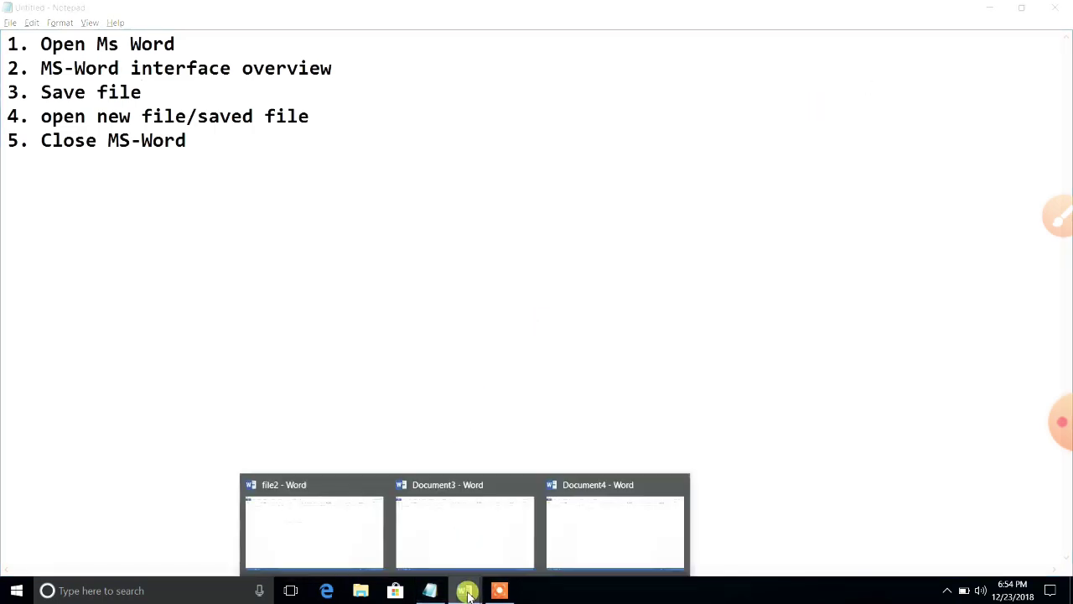
pyautogui.click(480, 529)
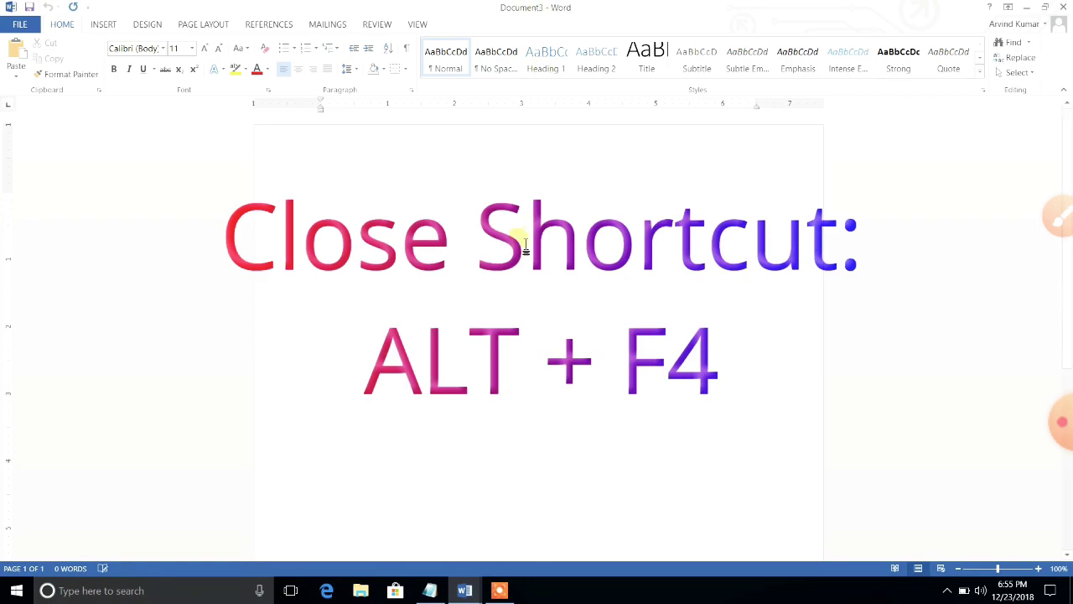
pyautogui.hotkey('alt', 'F4')
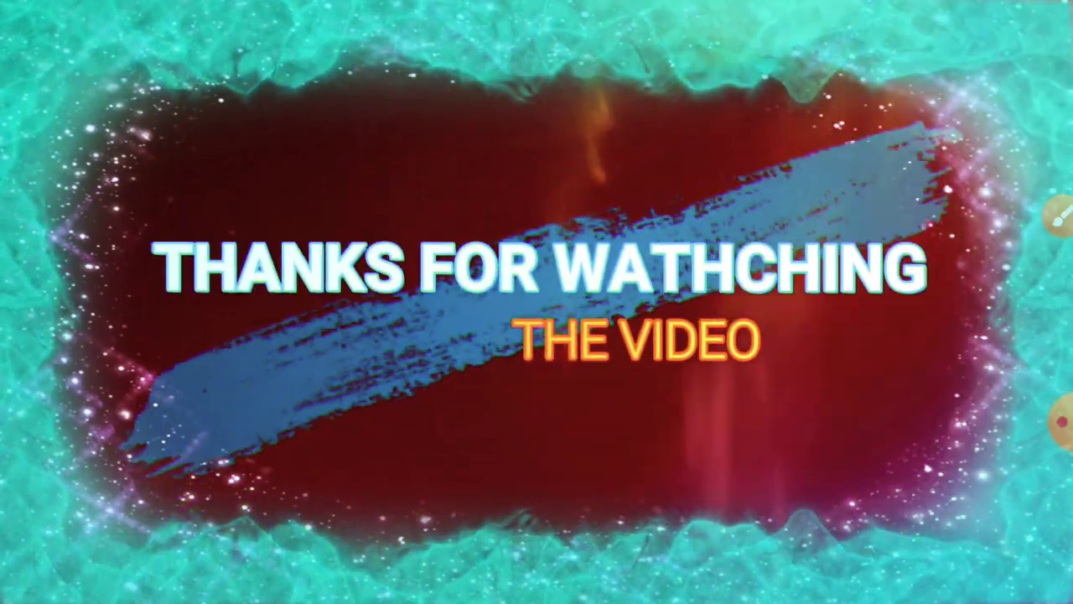
pyautogui.press('XF86AudioRaiseVolume')
pyautogui.press('XF86AudioRaiseVolume')
pyautogui.press('XF86AudioRaiseVolume')
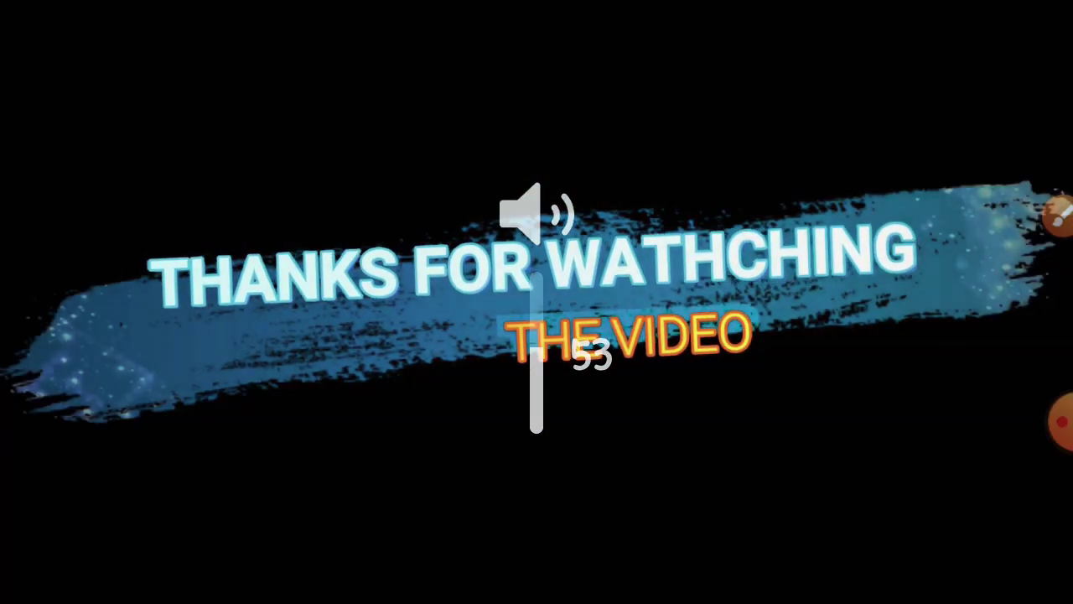
pyautogui.press('XF86AudioRaiseVolume')
pyautogui.press('XF86AudioRaiseVolume')
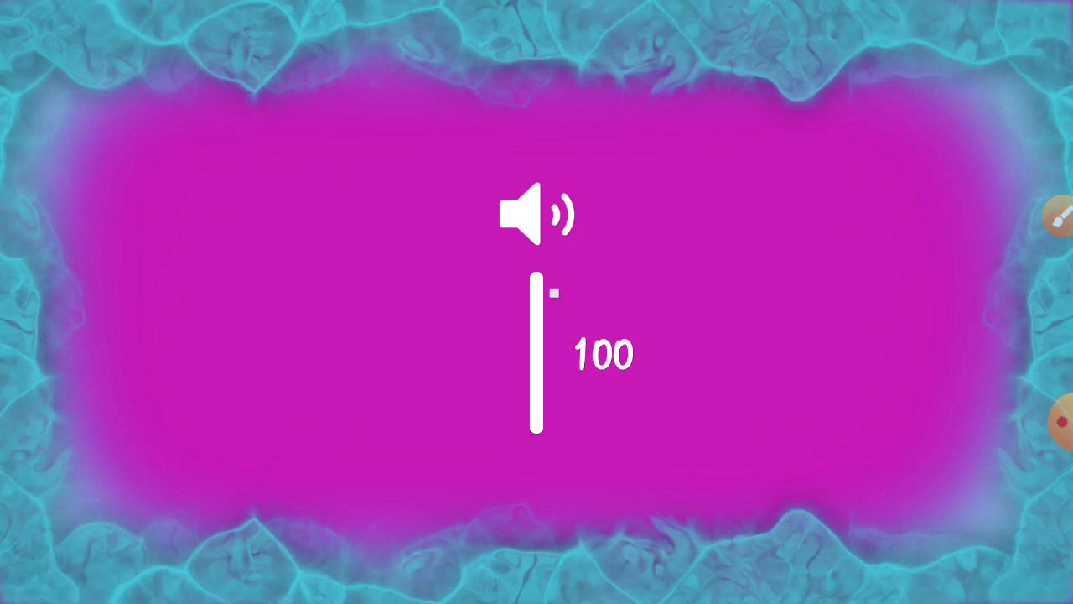
pyautogui.press('XF86AudioRaiseVolume')
pyautogui.press('XF86AudioRaiseVolume')
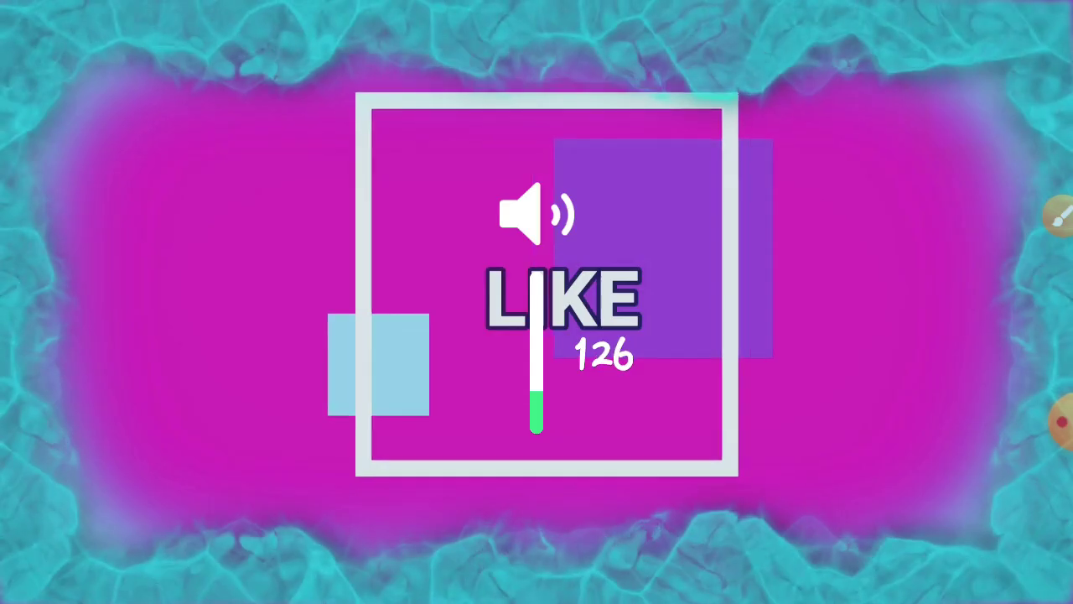